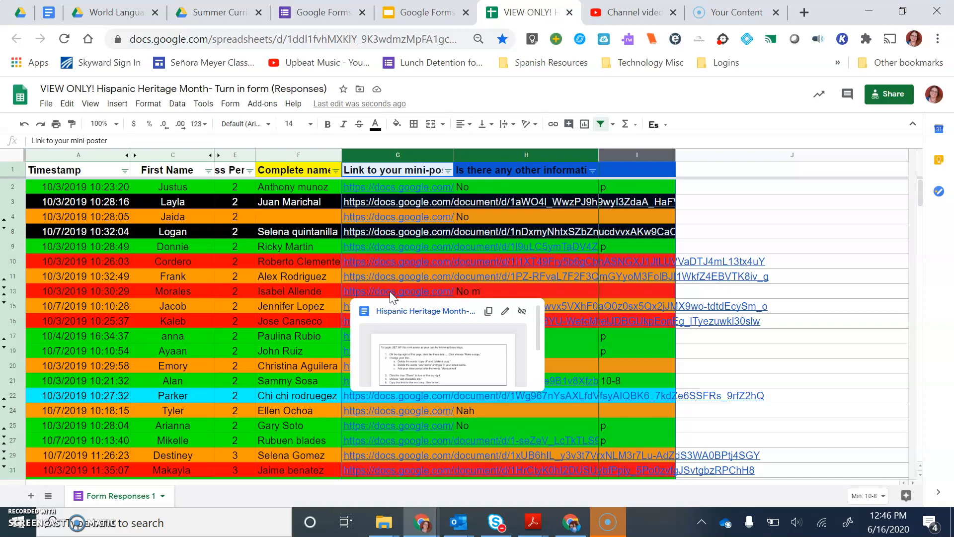
Step: Open the mini-poster document linked in the Isabel Allende row, read through its content, and close it
click(391, 294)
click(404, 342)
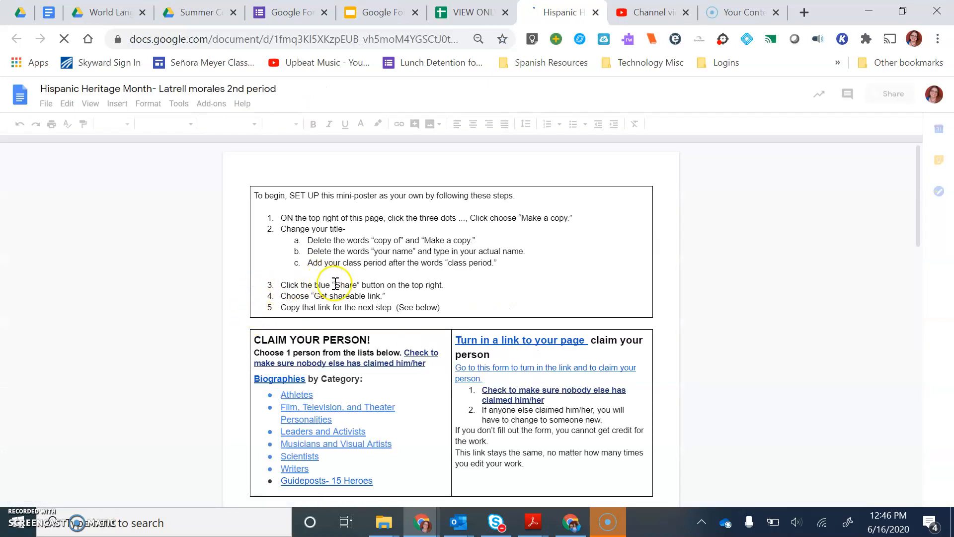
scroll(338, 298, down, 3)
scroll(370, 310, down, 5)
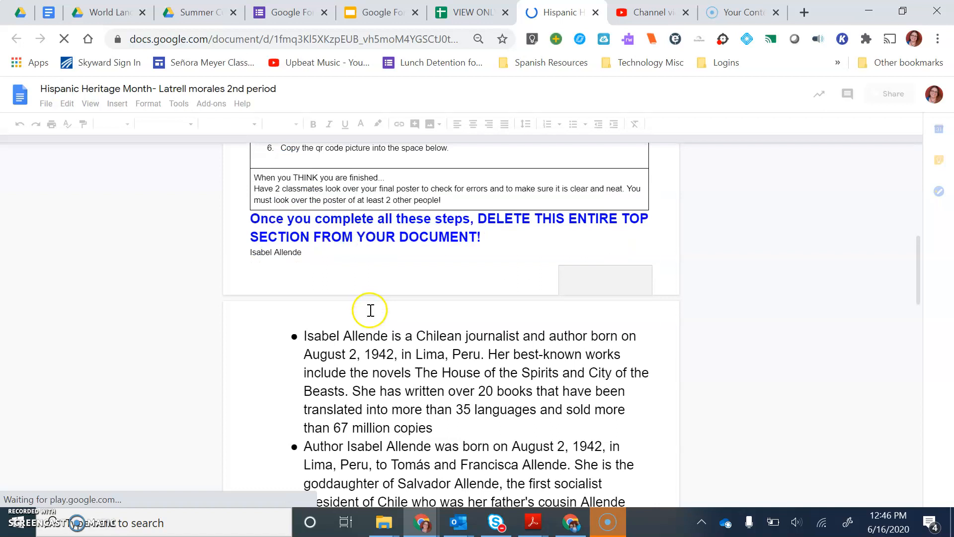
scroll(370, 311, down, 6)
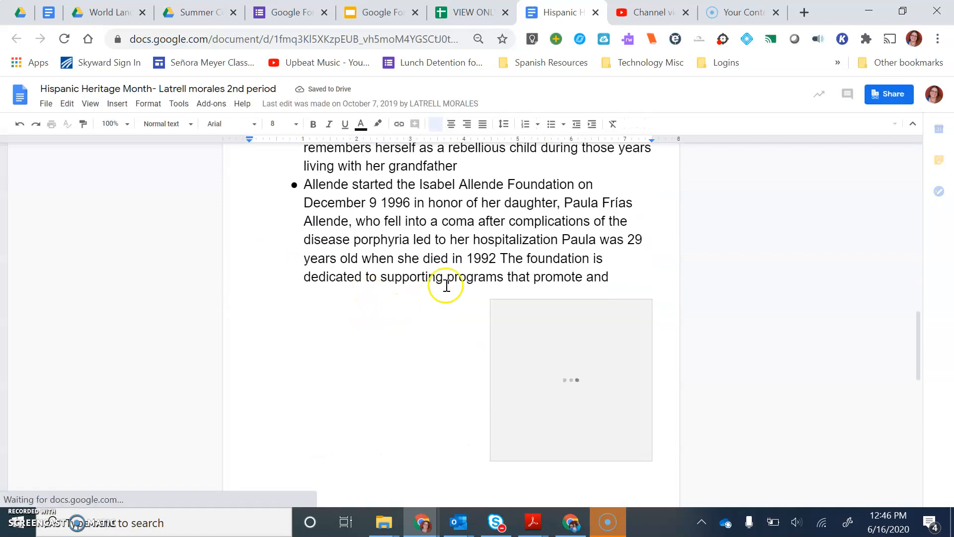
click(596, 13)
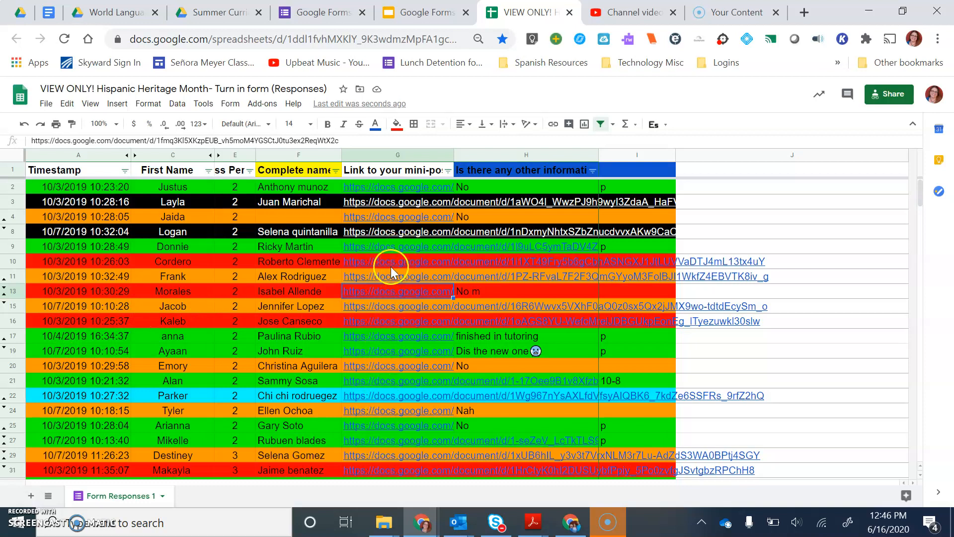
Step: Preview the linked mini-poster files in the Roberto Clemente and Ricky Martin rows to check access
mouse_move(390, 267)
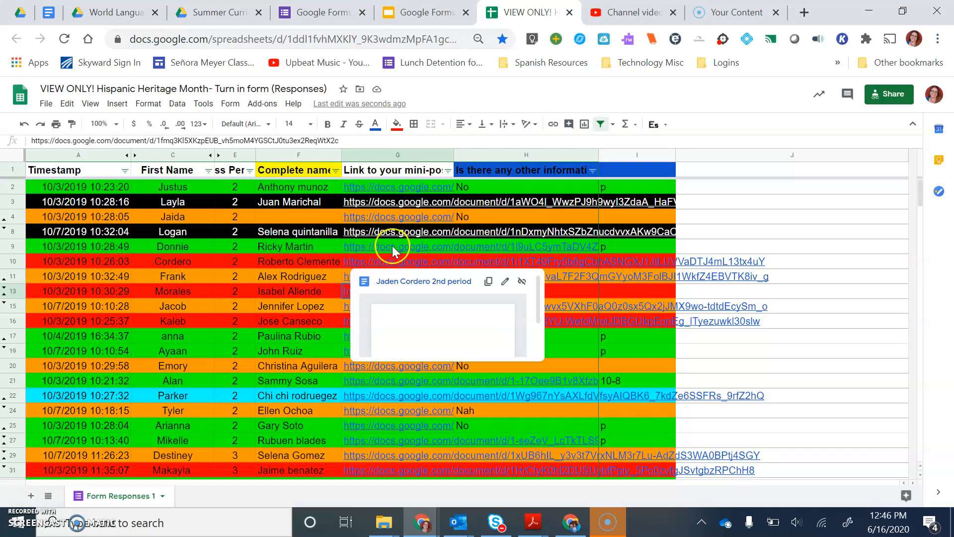
mouse_move(392, 245)
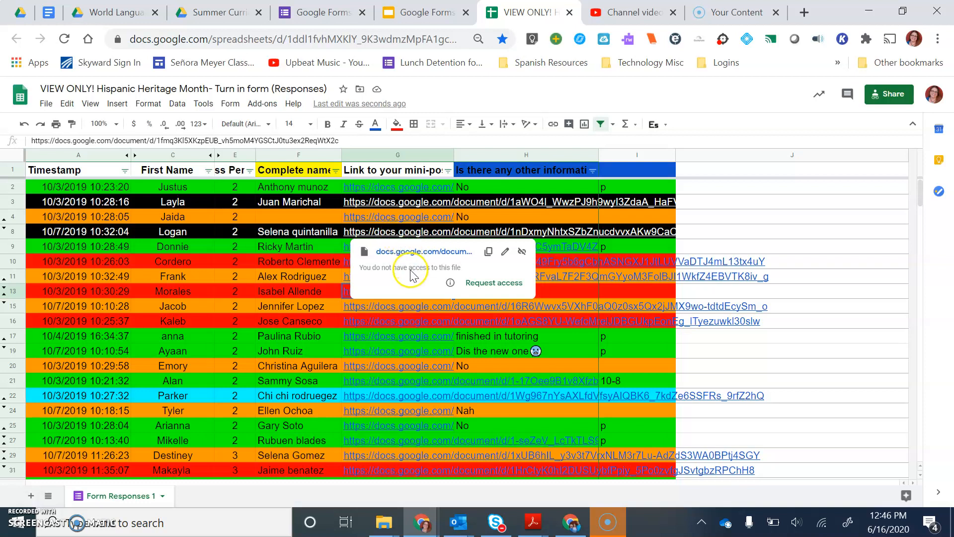
click(492, 284)
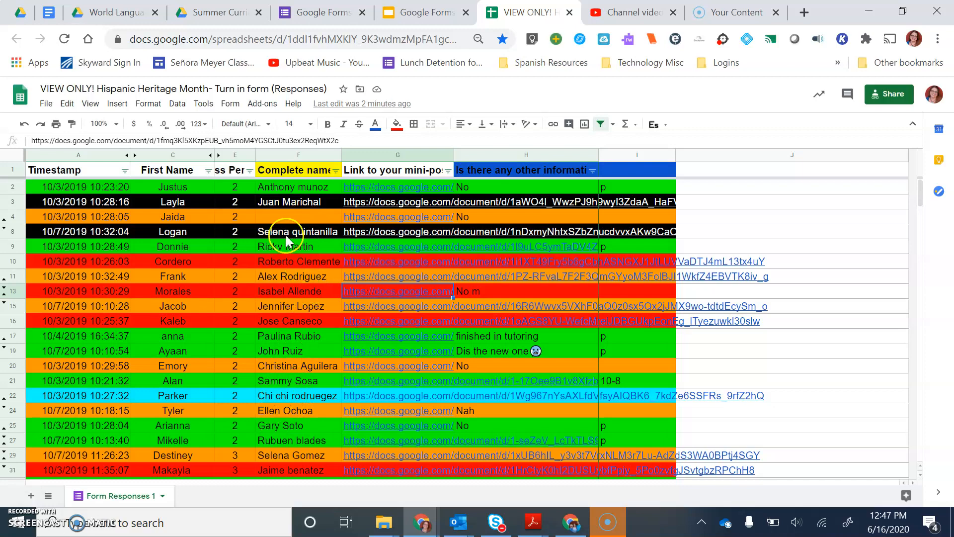
Step: Hide columns G through I, which hold the mini-poster links, other information and grading notes
scroll(261, 298, down, 20)
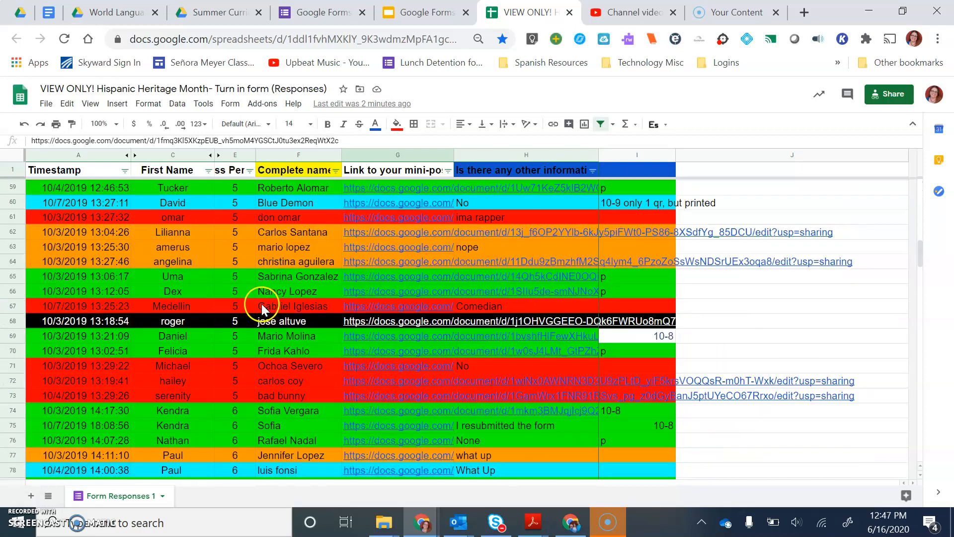
scroll(264, 304, down, 5)
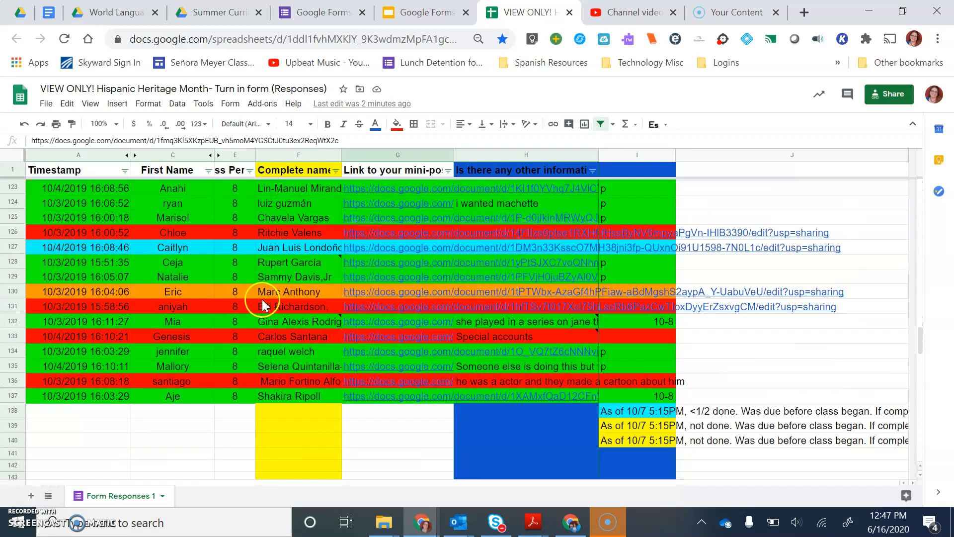
scroll(261, 292, up, 9)
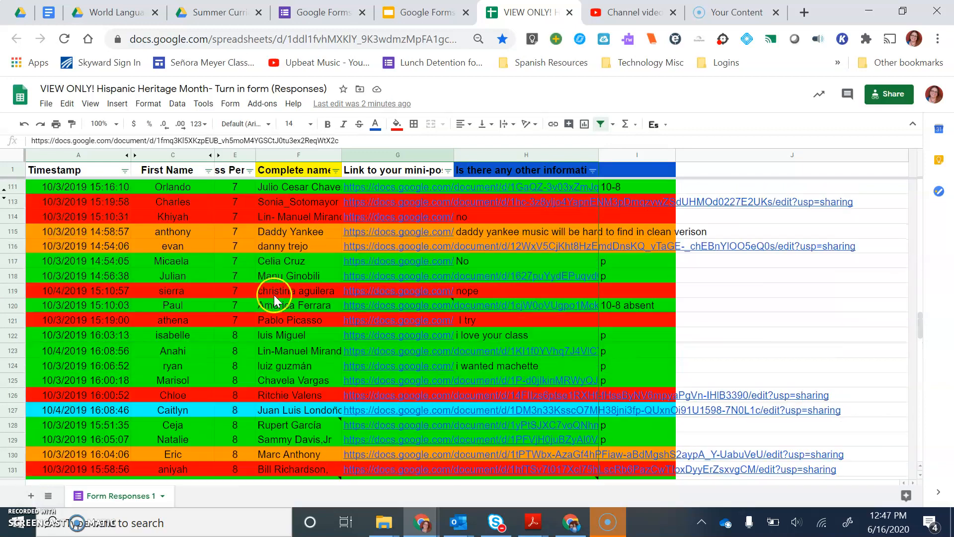
scroll(277, 297, up, 4)
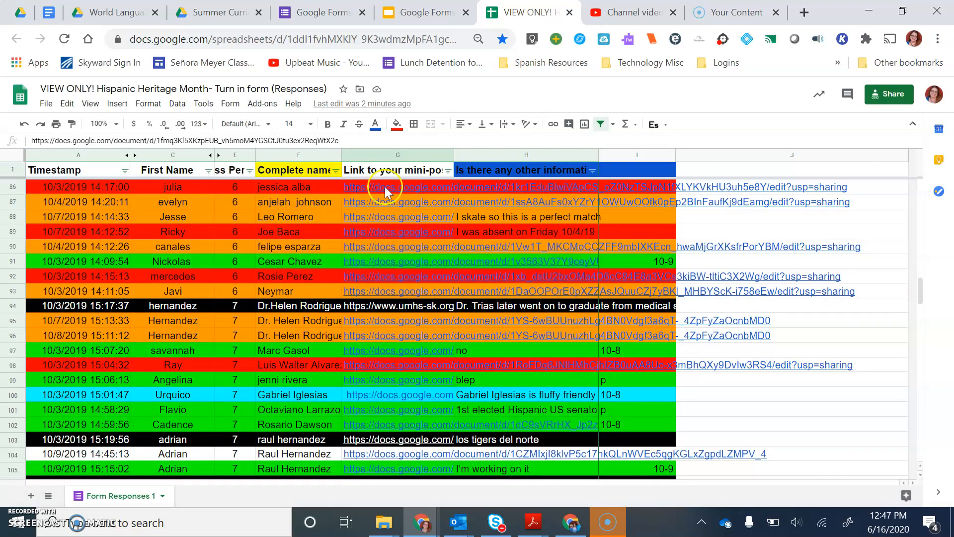
click(395, 154)
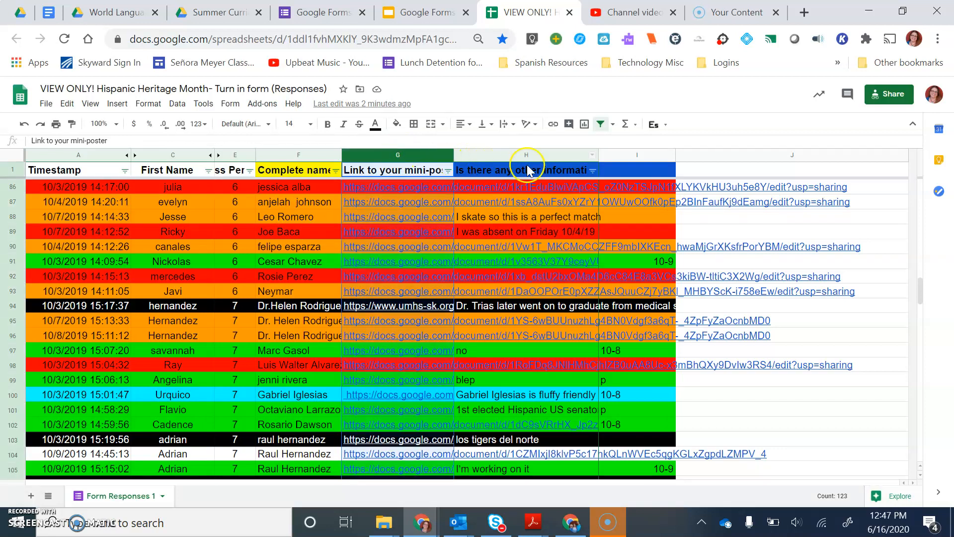
click(700, 157)
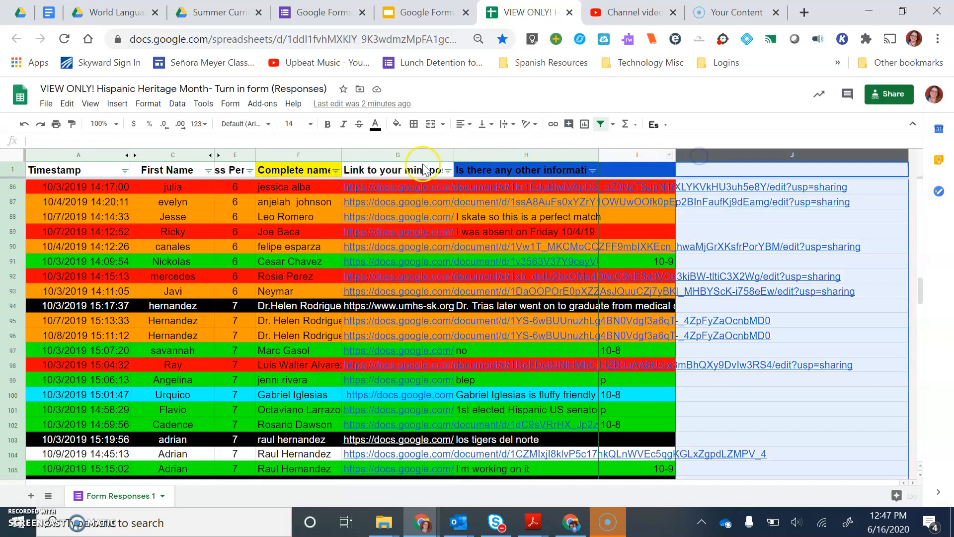
click(394, 149)
drag(449, 158, 630, 164)
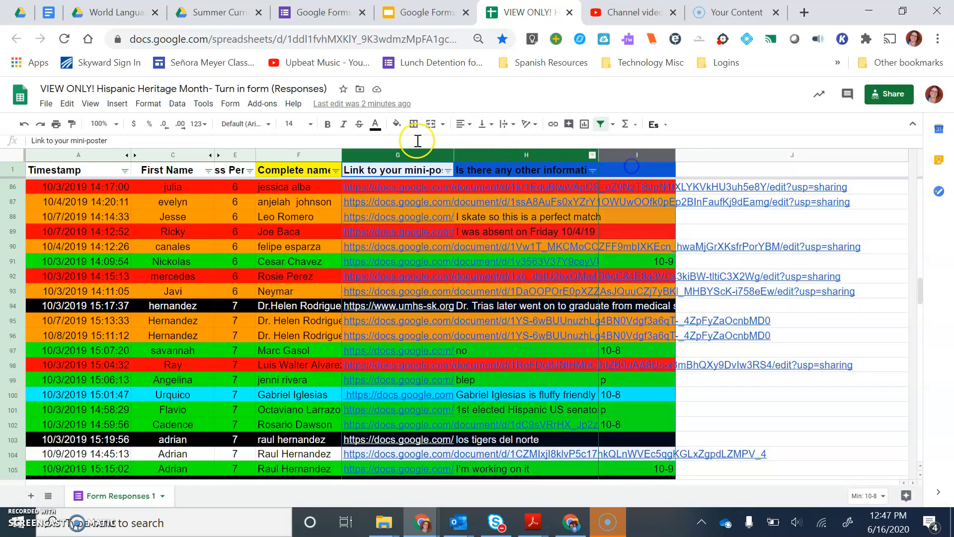
right_click(389, 157)
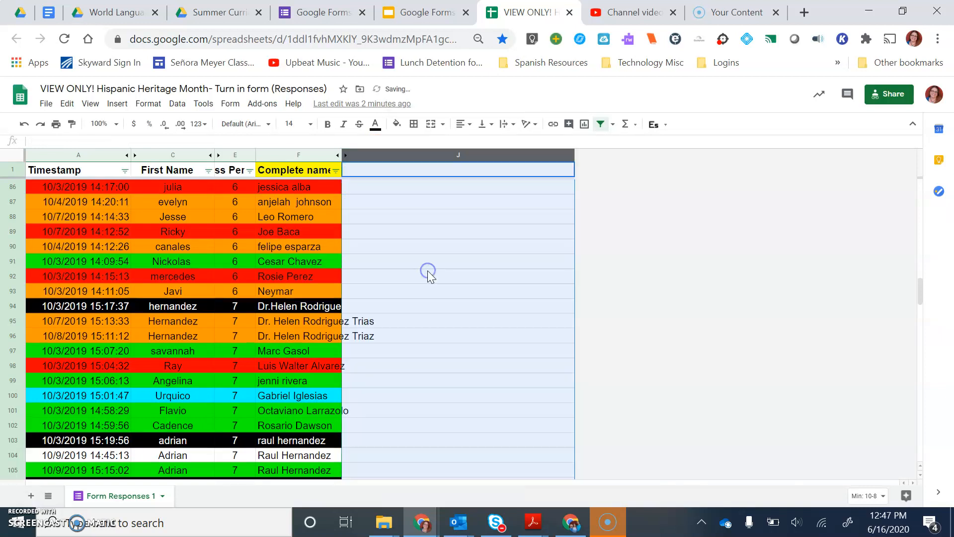
click(428, 274)
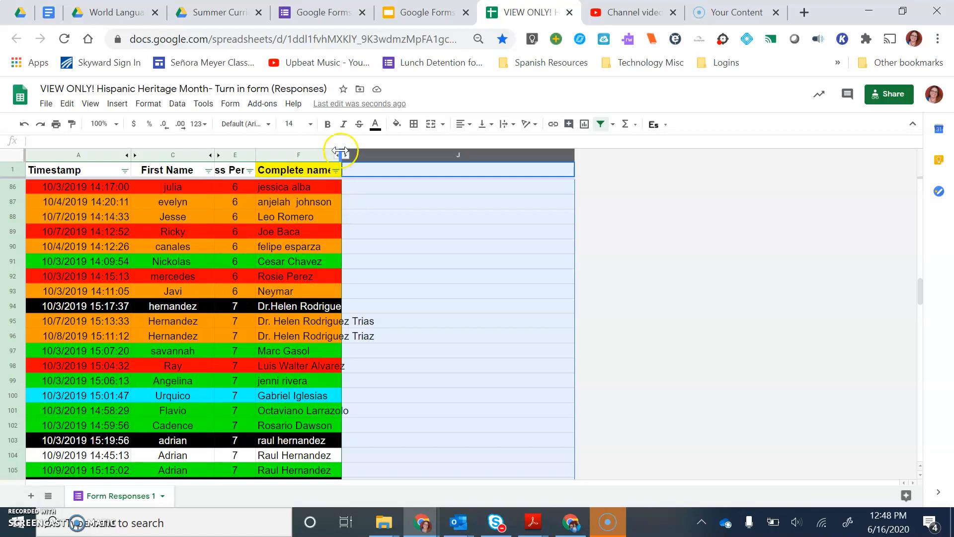
Step: Widen column F slightly so more of each person's complete name fits
drag(340, 152, 364, 152)
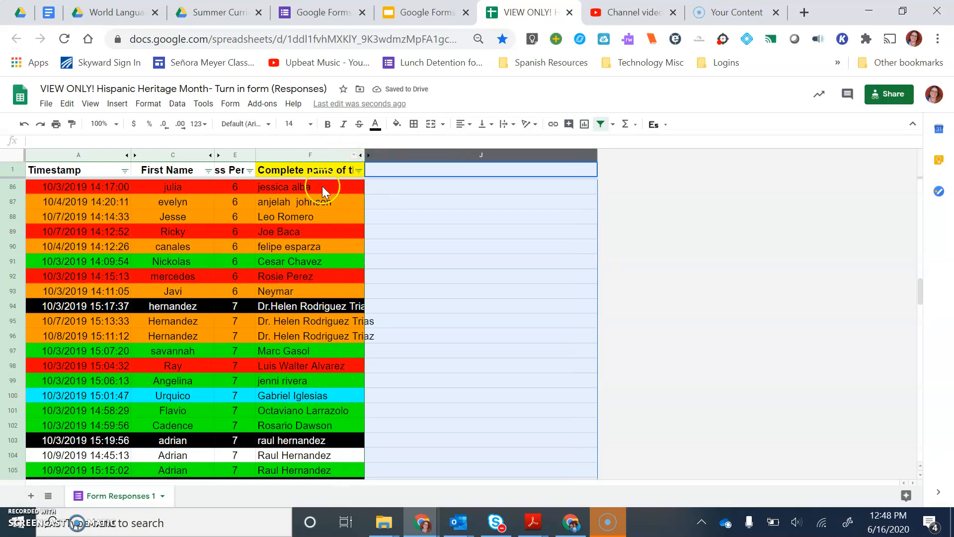
scroll(278, 253, up, 10)
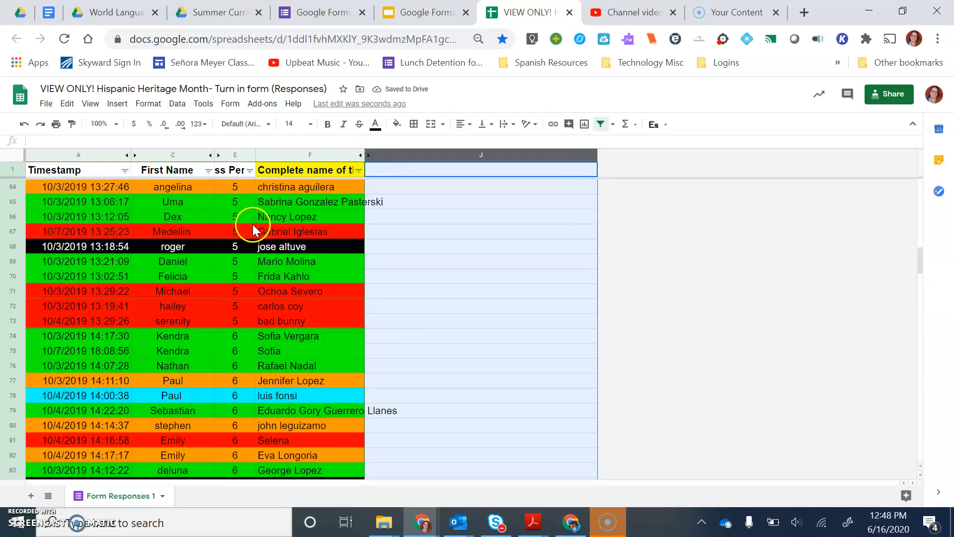
scroll(253, 223, up, 4)
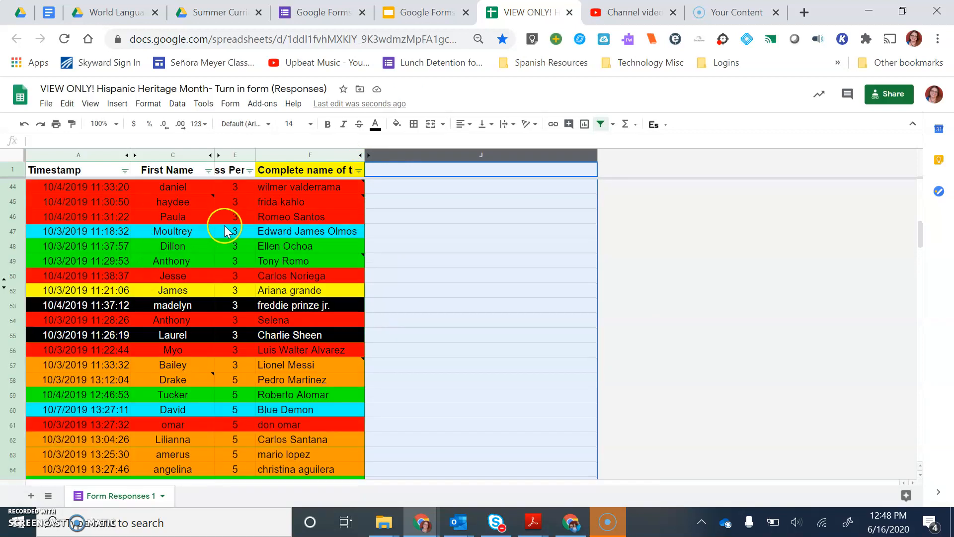
scroll(202, 290, up, 10)
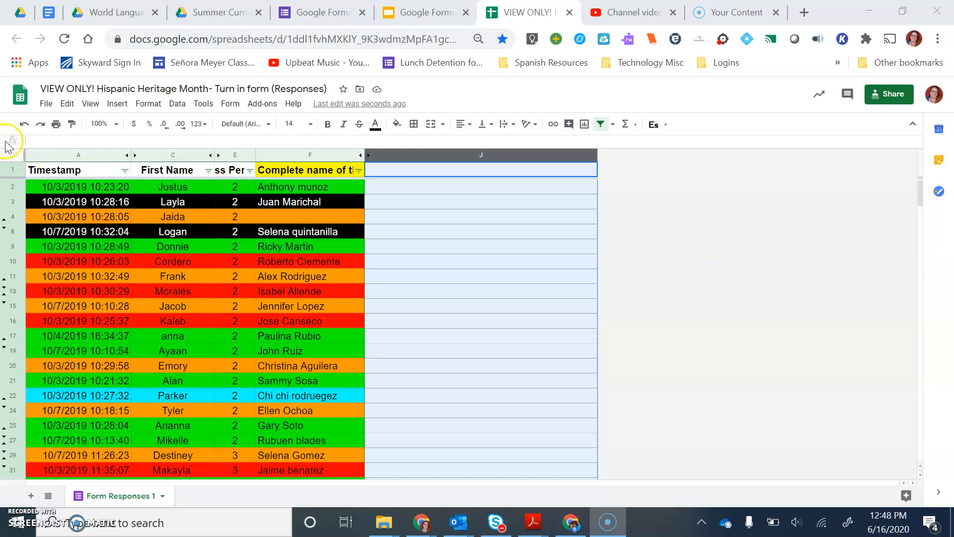
Step: Sort the whole sheet, treating row 1 as headers, by the complete name of the person A → Z, then by Timestamp A → Z
click(12, 156)
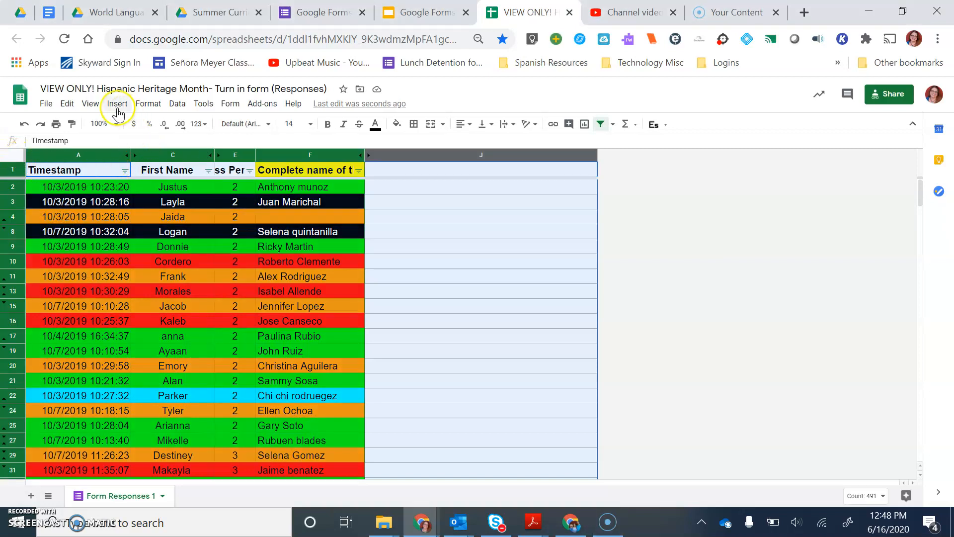
click(175, 104)
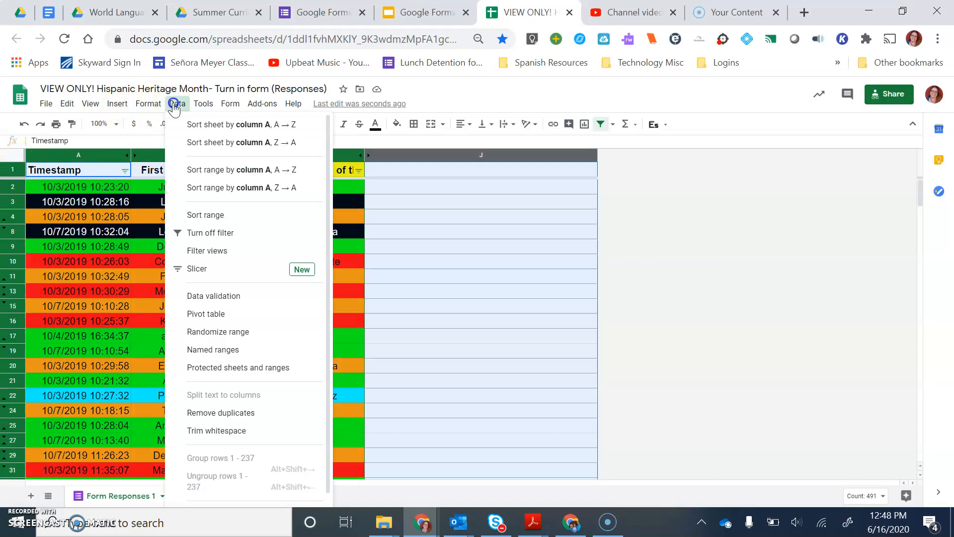
click(206, 217)
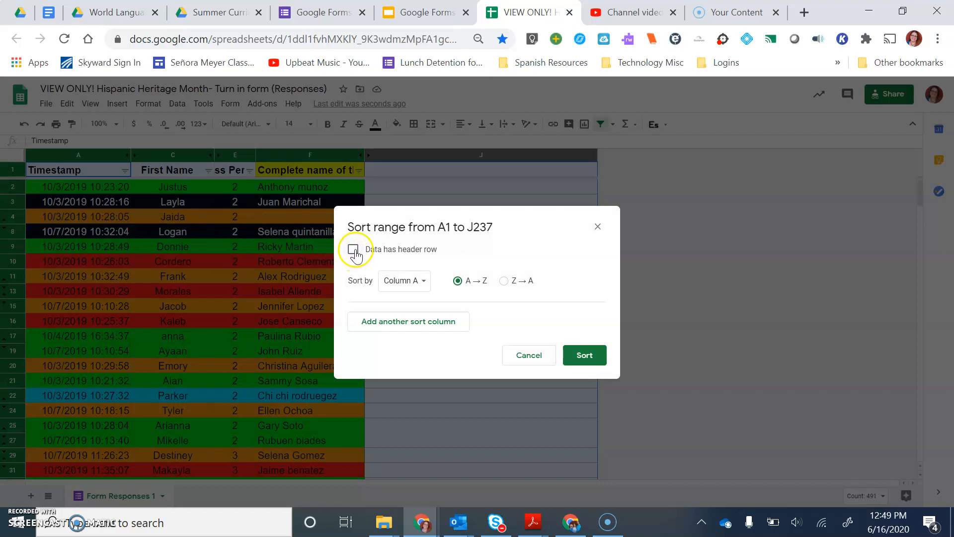
click(352, 251)
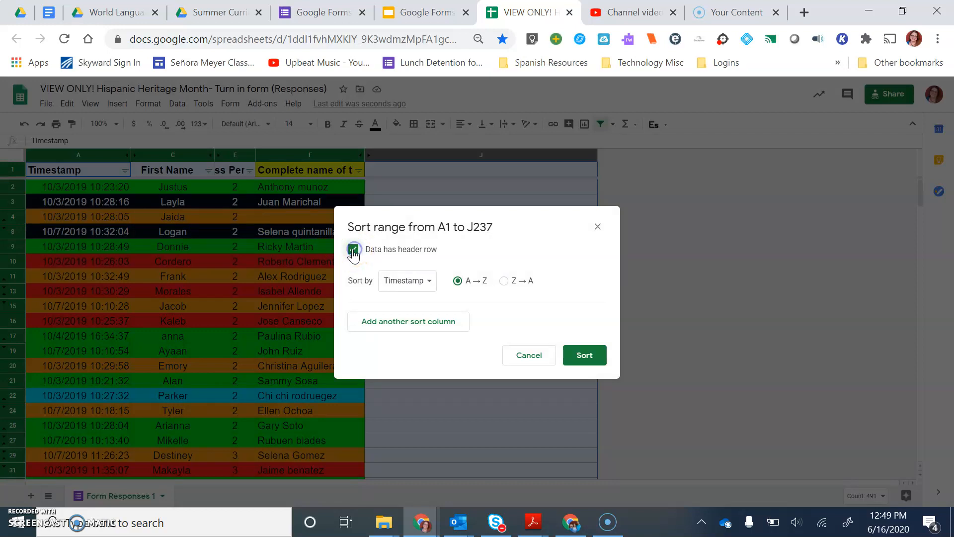
click(392, 284)
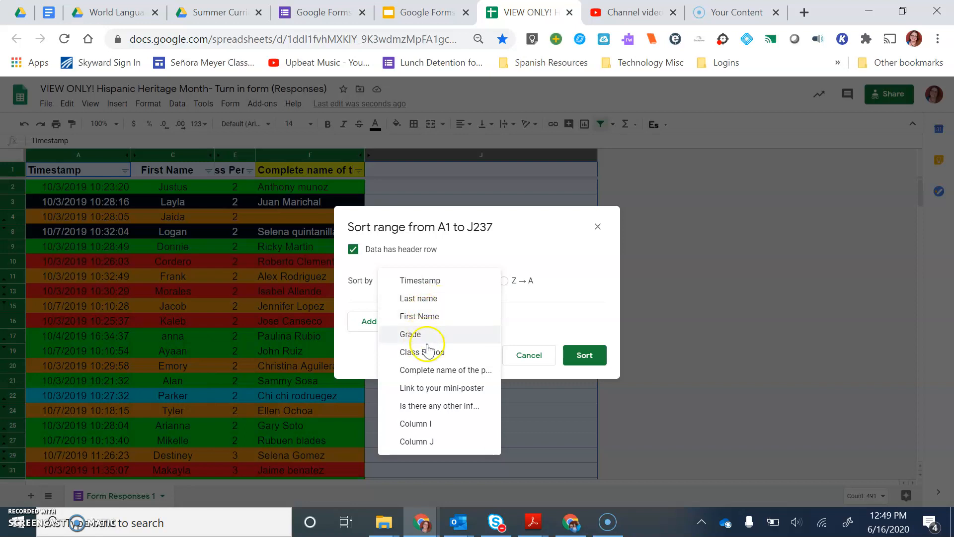
click(427, 370)
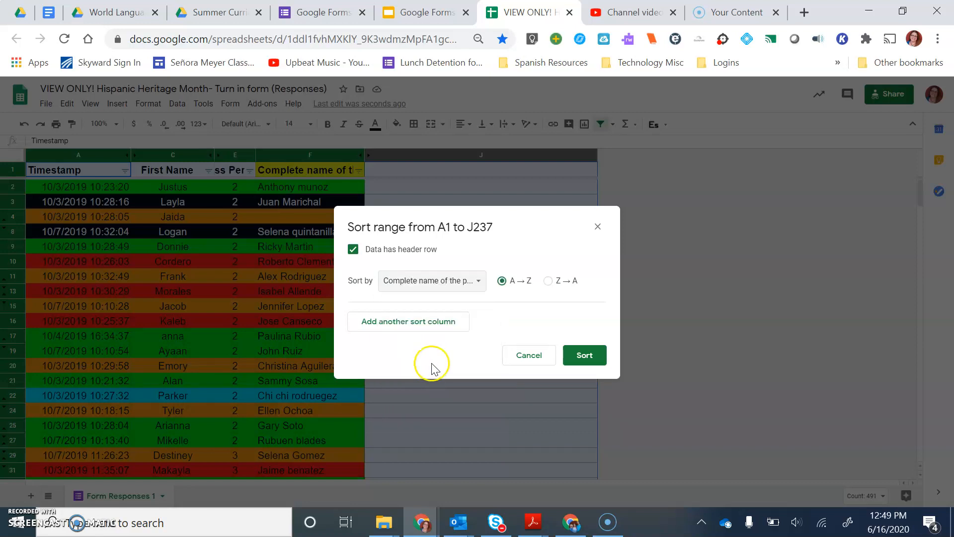
click(436, 325)
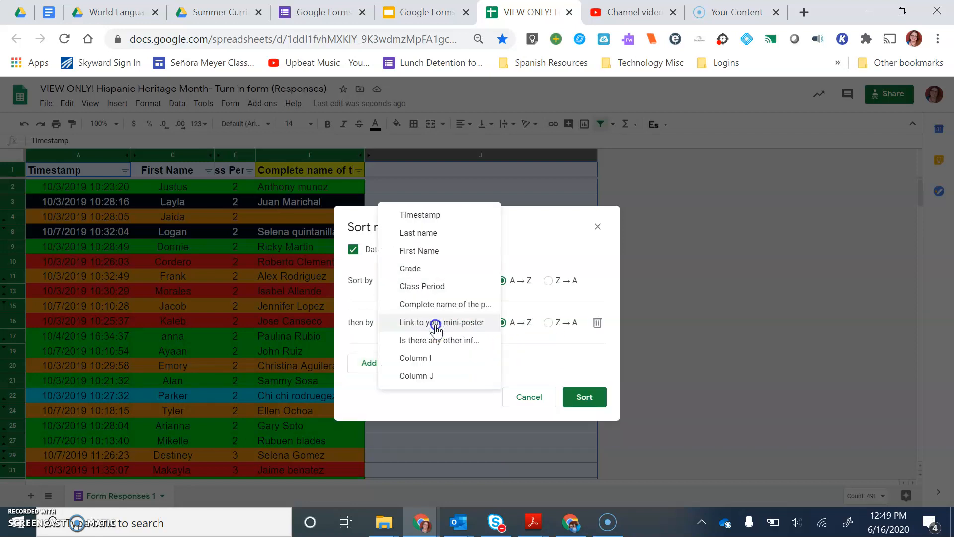
click(443, 218)
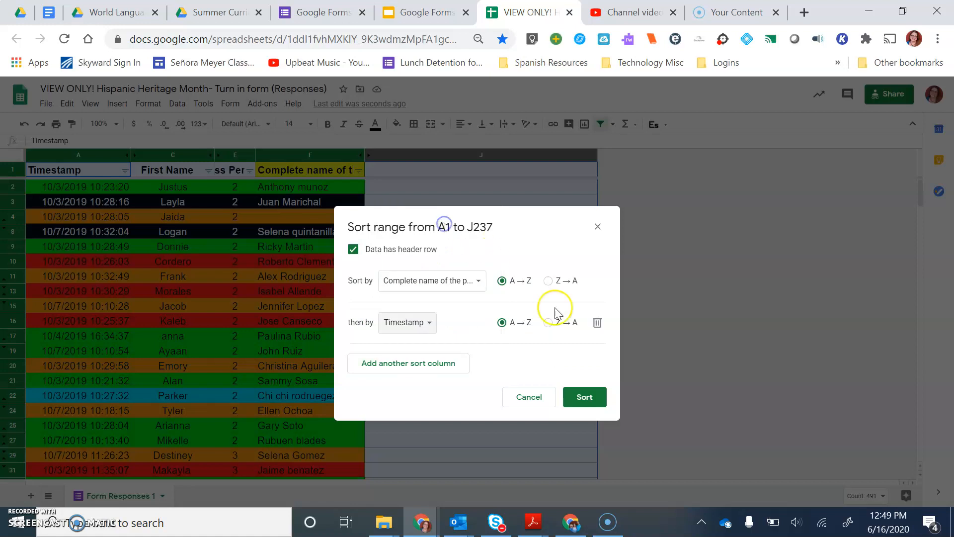
click(582, 397)
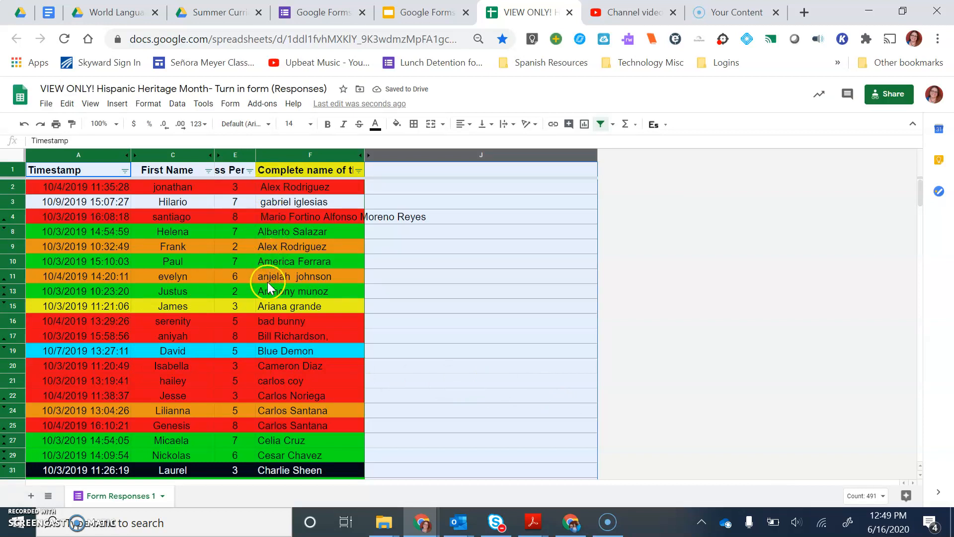
Step: Remove the leading spaces from the names in cells F2, F3 and F4
click(263, 189)
click(35, 140)
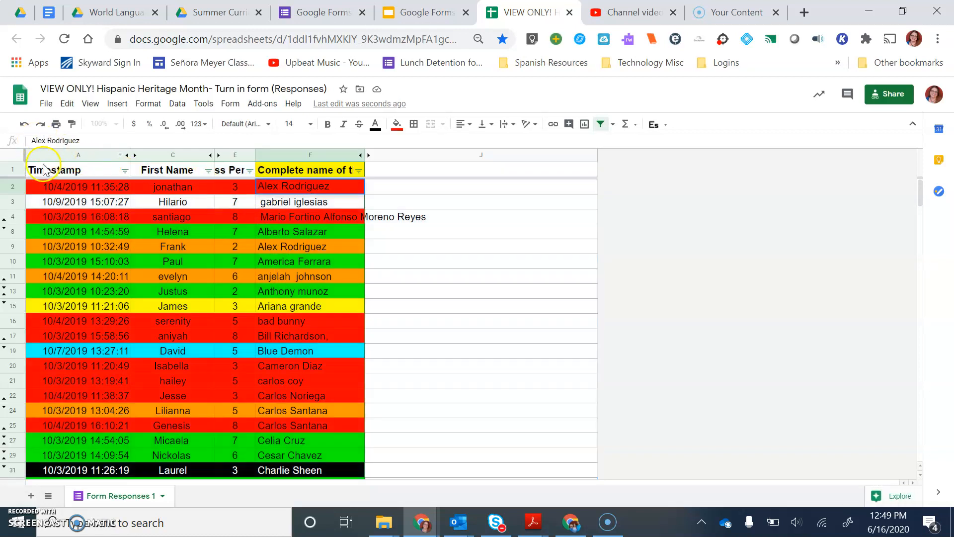
click(264, 202)
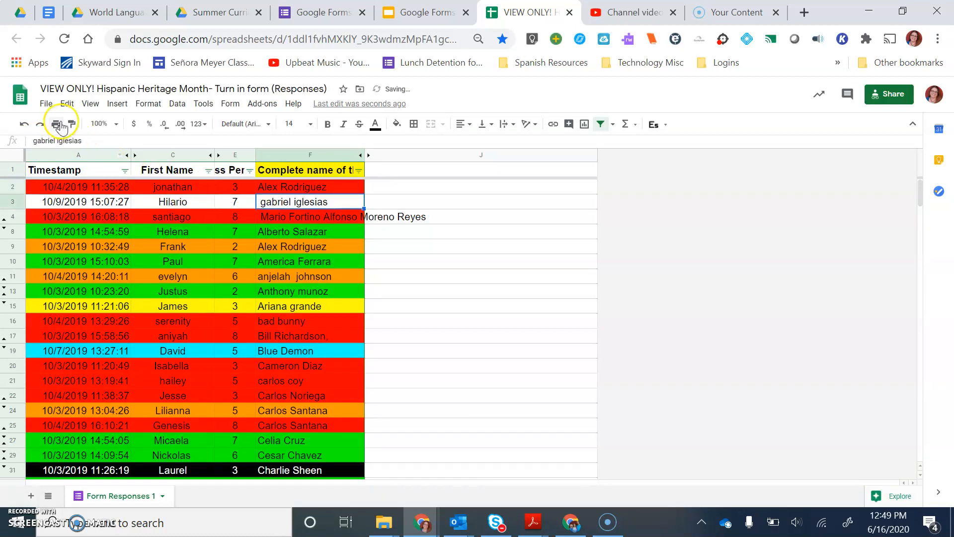
click(34, 140)
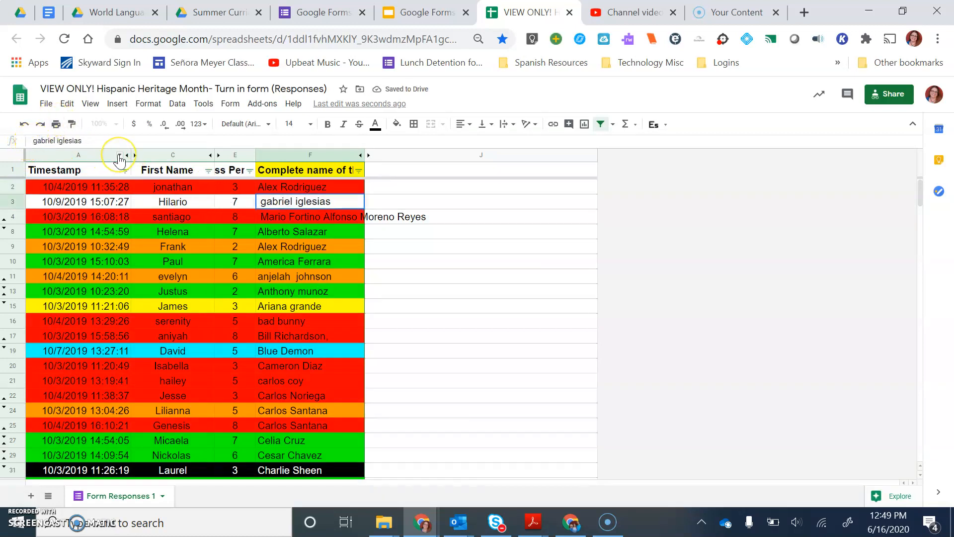
click(271, 218)
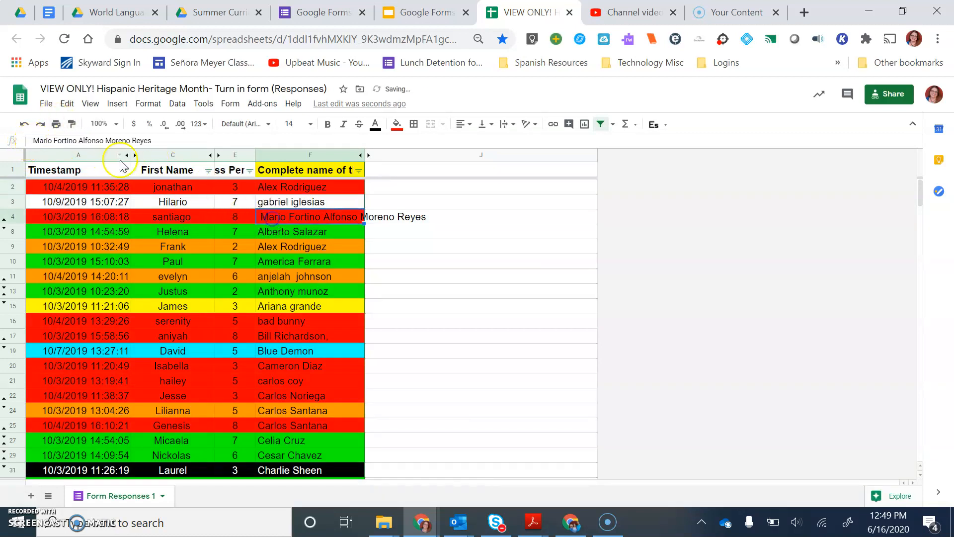
click(34, 140)
key(Escape)
click(297, 276)
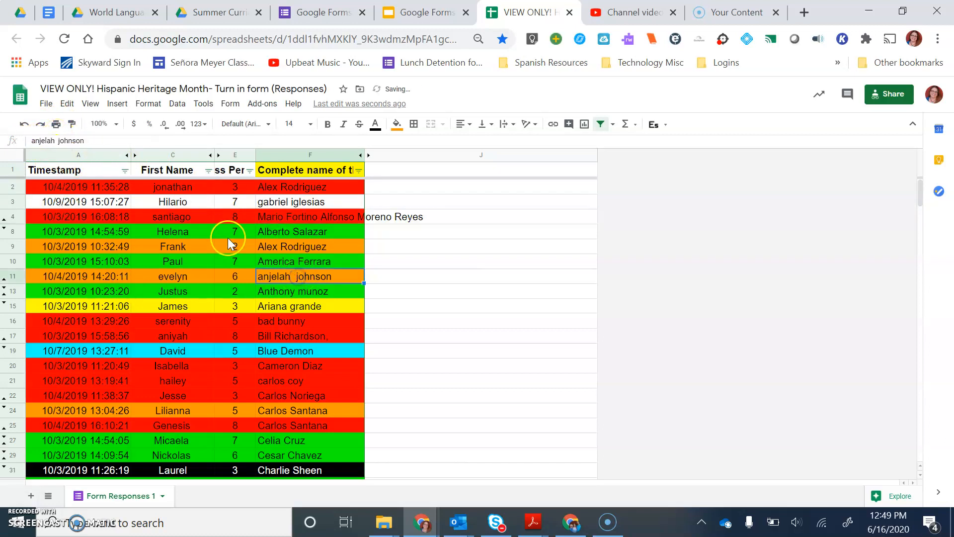
scroll(306, 344, down, 3)
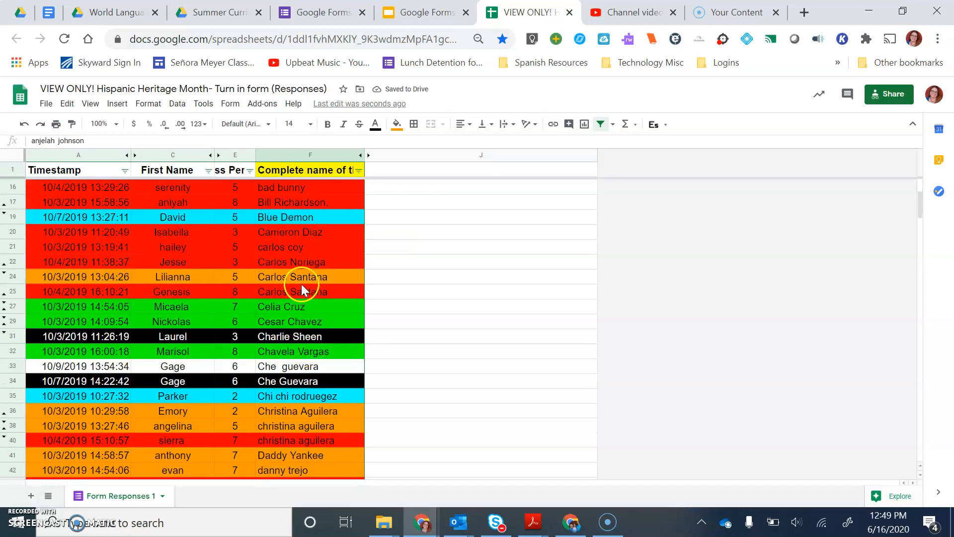
Step: Sort the whole sheet by Timestamp A → Z, treating row 1 as the header row
scroll(295, 377, down, 2)
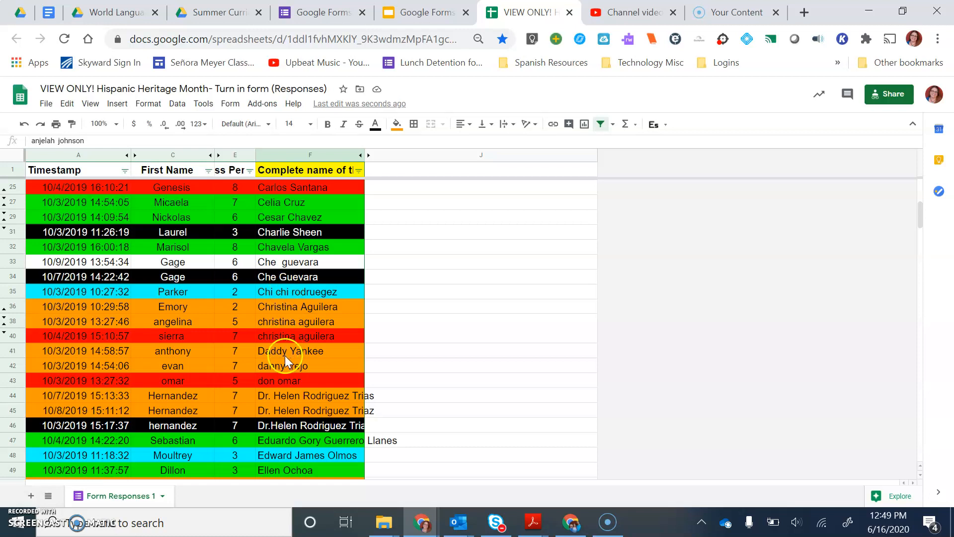
scroll(285, 356, down, 4)
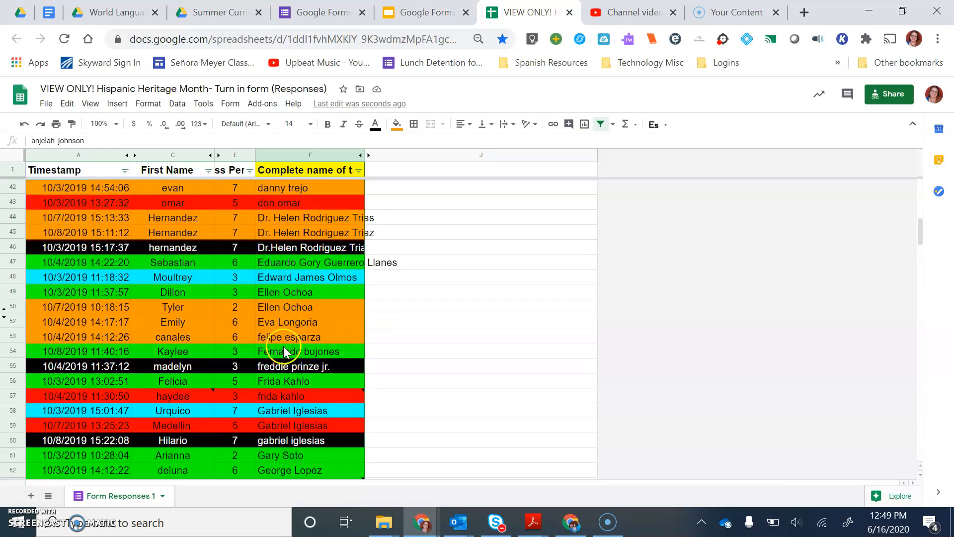
click(11, 156)
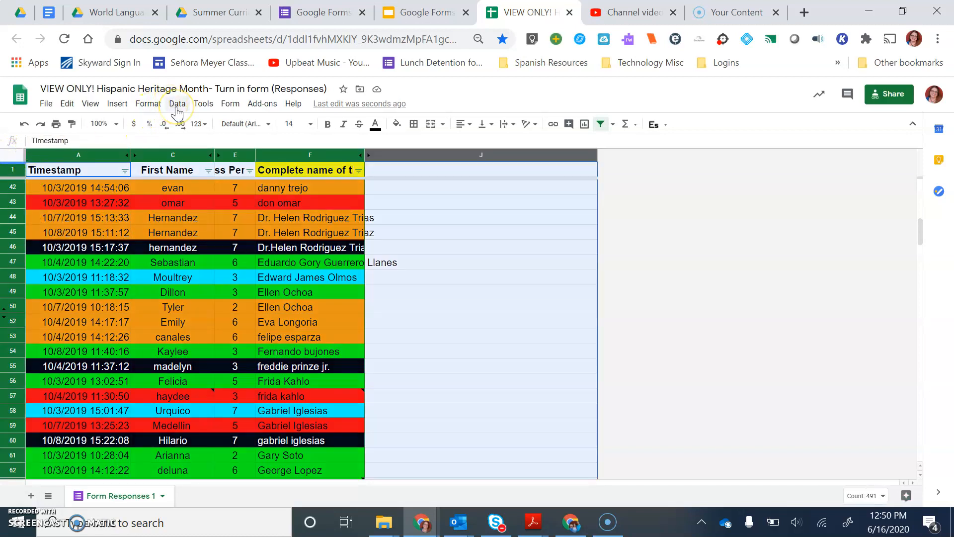
click(176, 105)
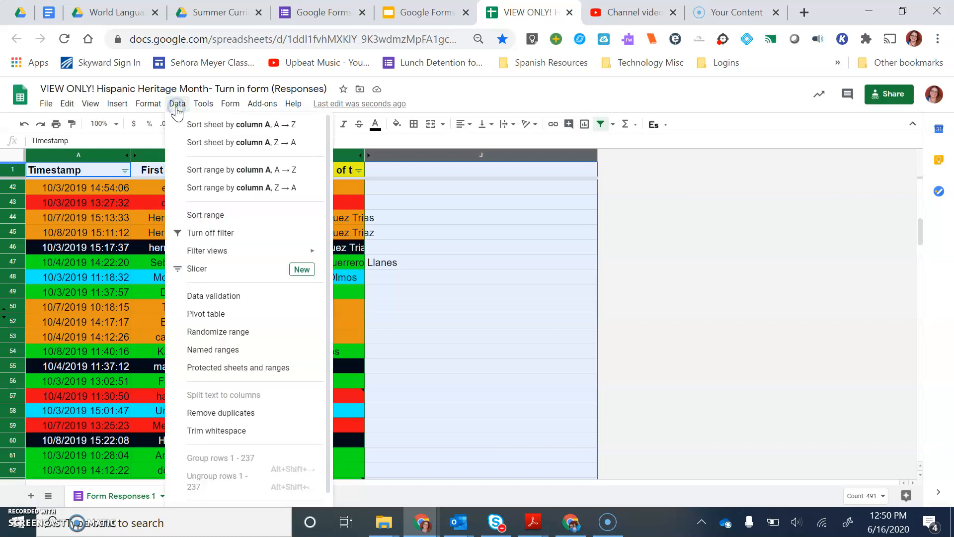
click(205, 214)
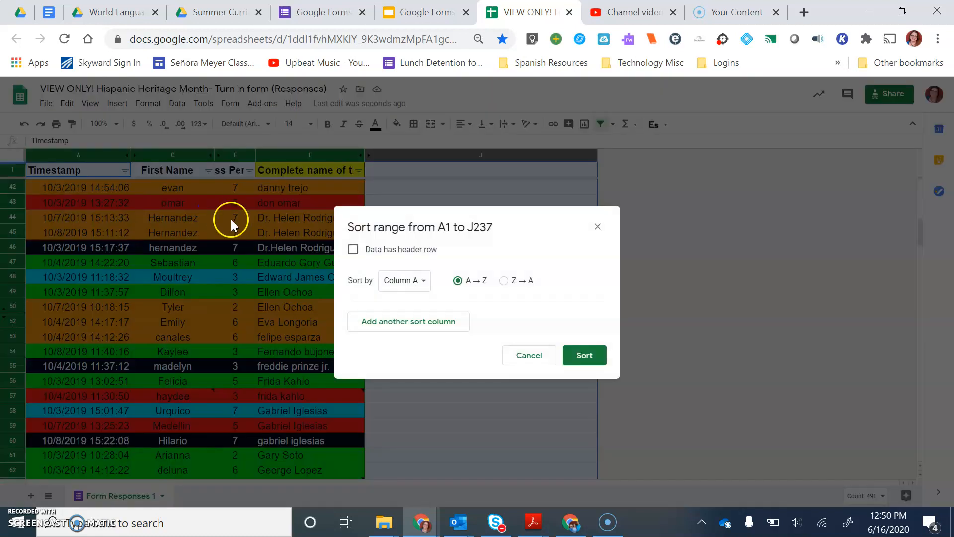
click(352, 248)
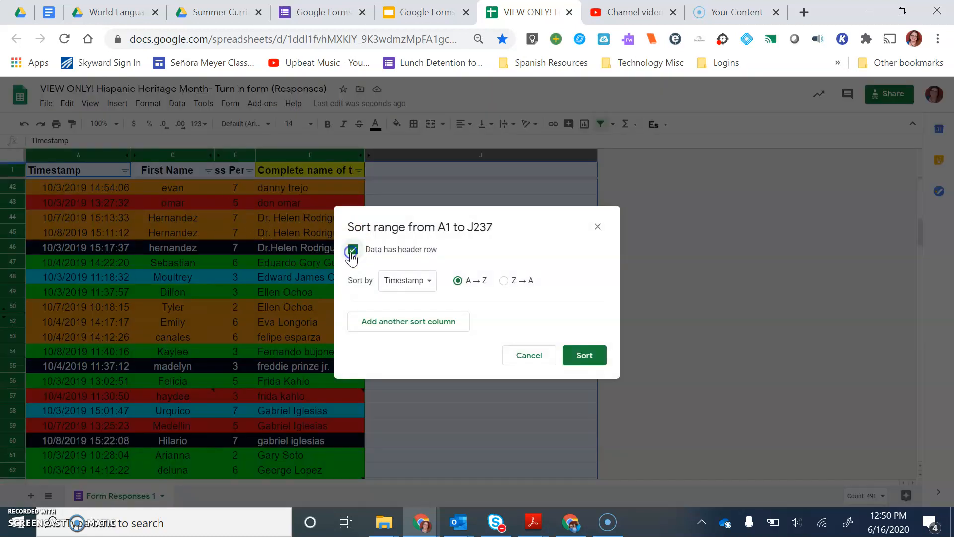
click(420, 288)
click(415, 283)
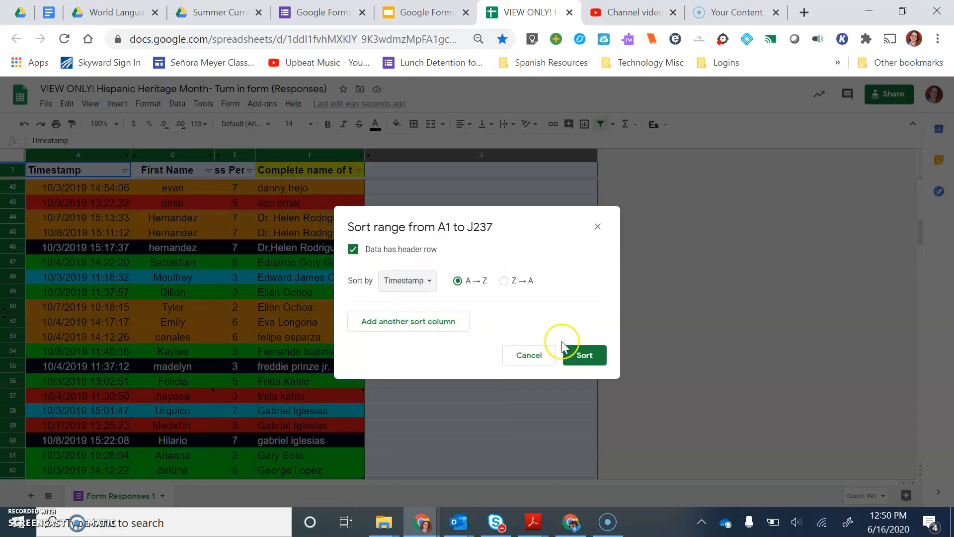
click(585, 355)
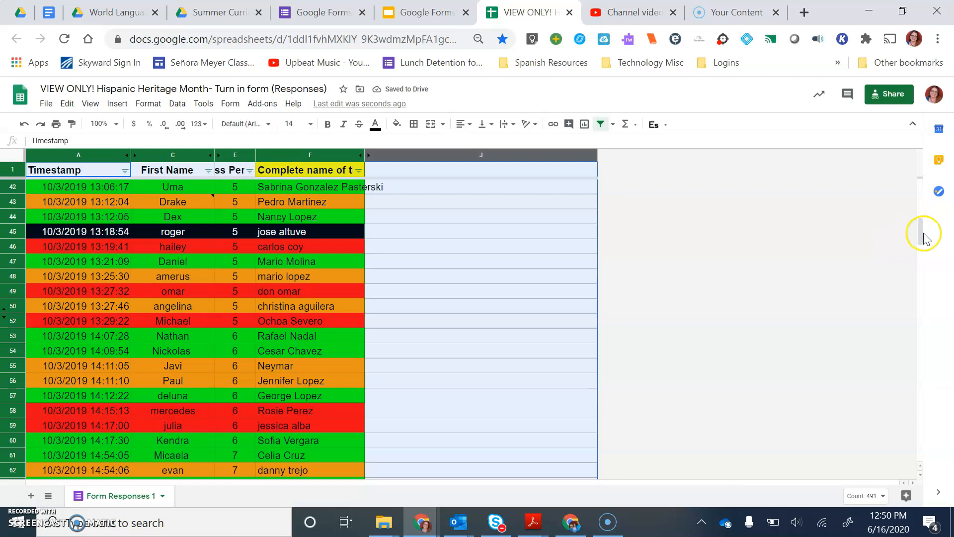
Step: Set up a new sort of the whole sheet by Class Period A → Z, treating row 1 as the header row
drag(918, 236, 923, 191)
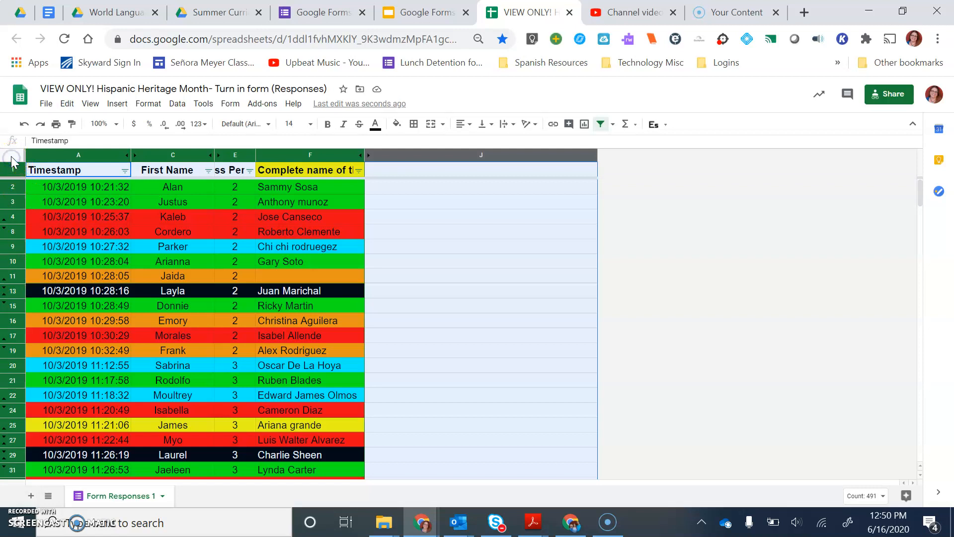
click(177, 103)
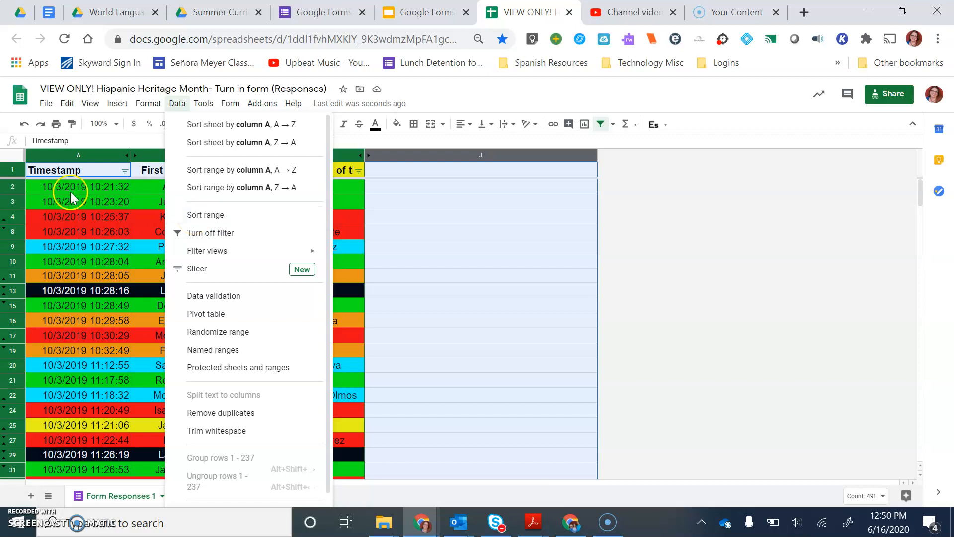
click(10, 161)
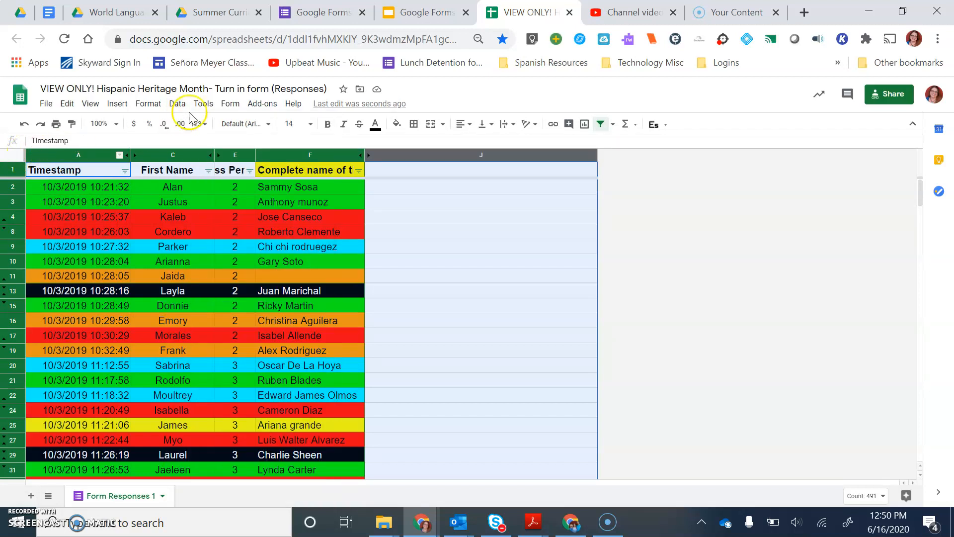
click(176, 104)
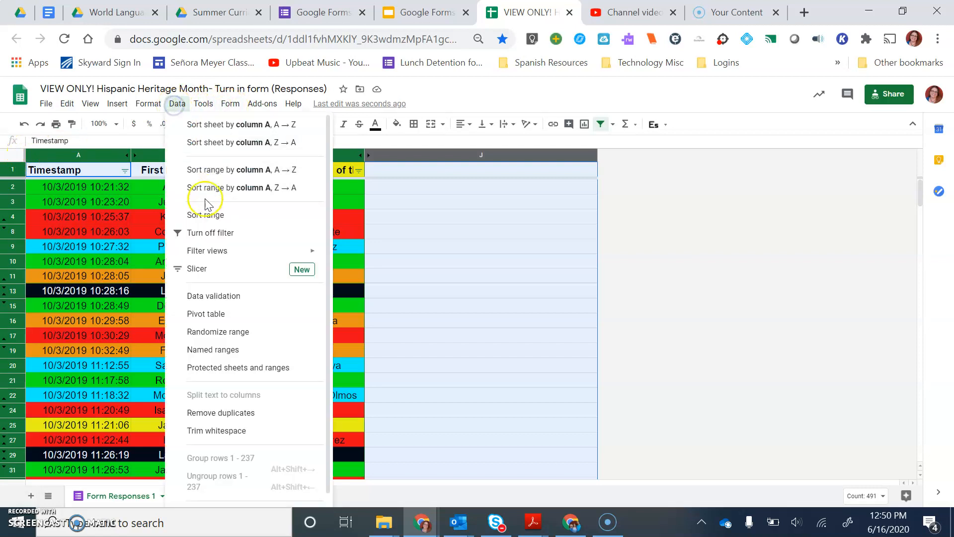
click(205, 213)
click(355, 251)
click(403, 279)
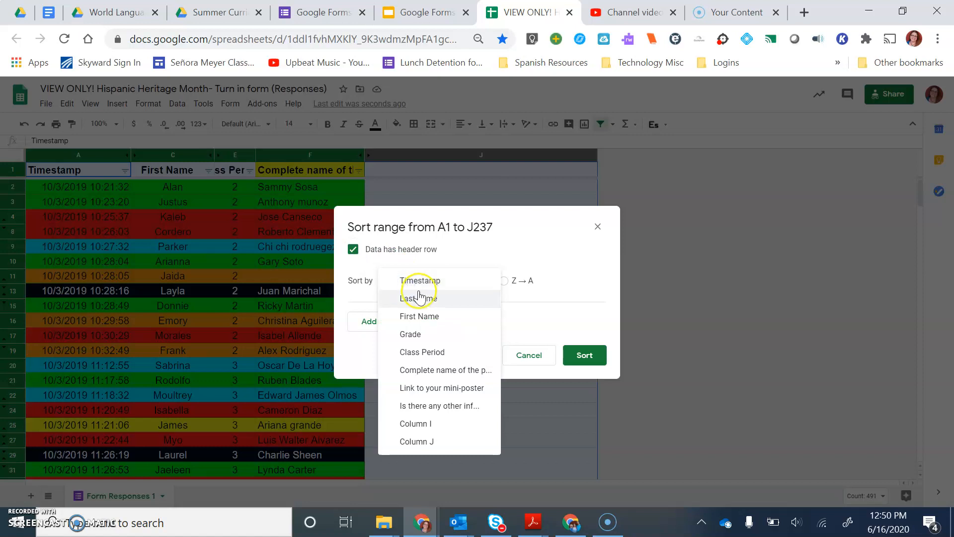
click(413, 354)
click(430, 290)
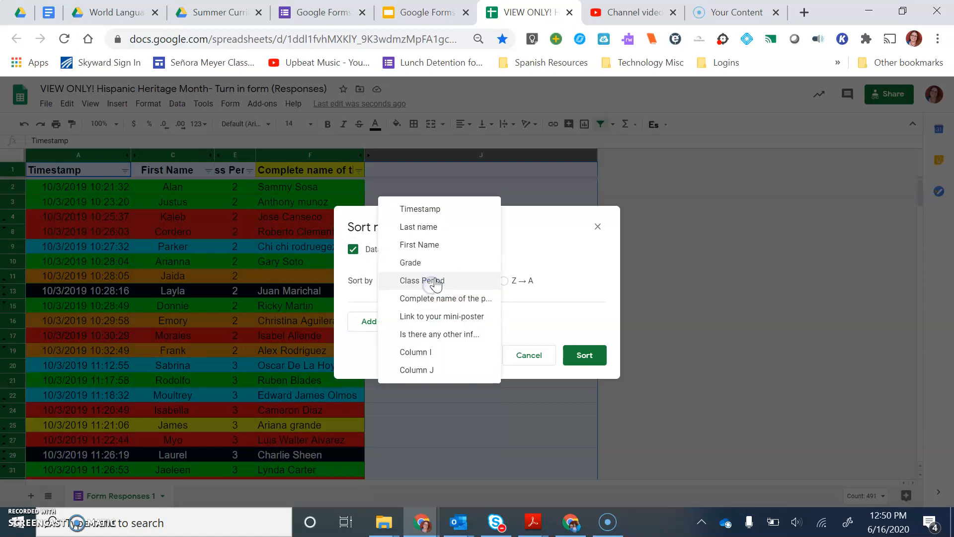
click(359, 310)
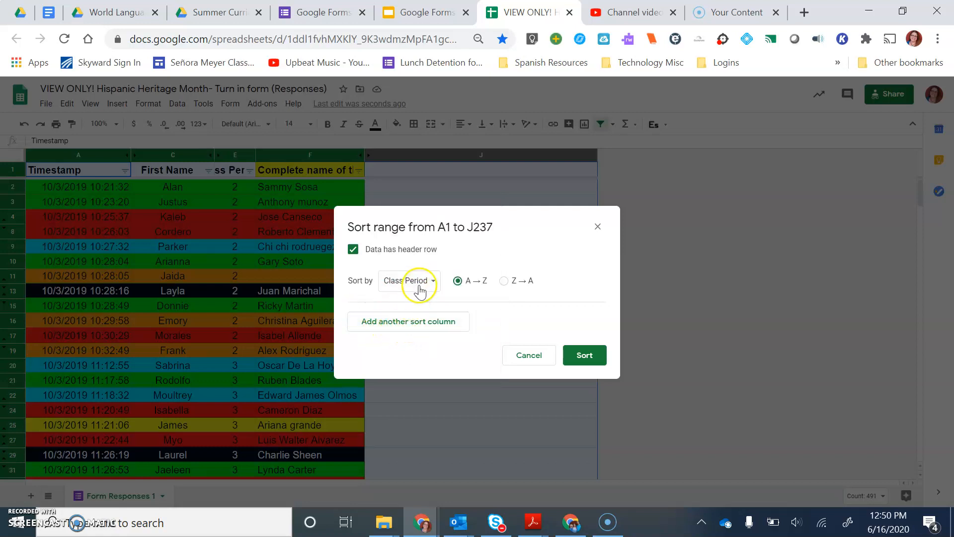
Step: Add Last name and First Name, both A → Z, as further sort columns, apply the sort and look through the reordered rows
click(400, 322)
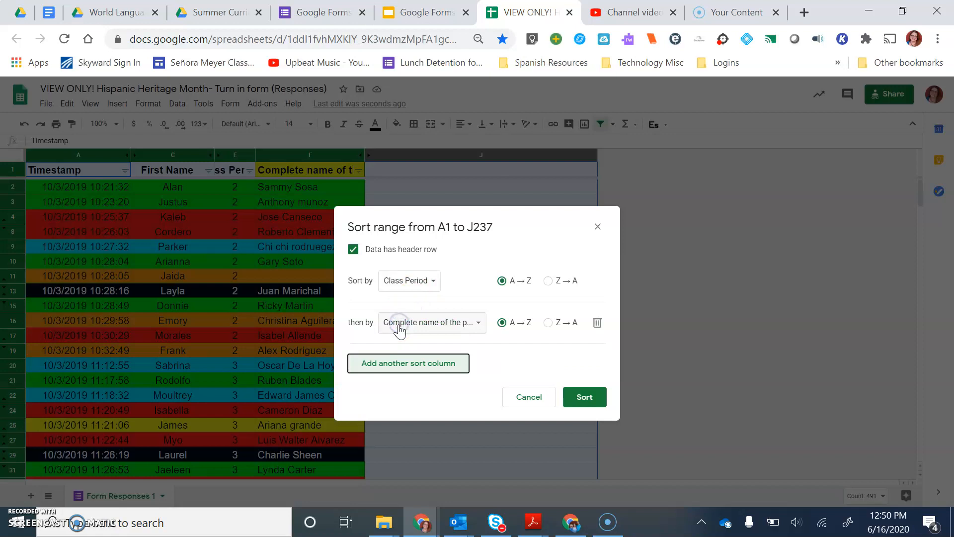
click(406, 323)
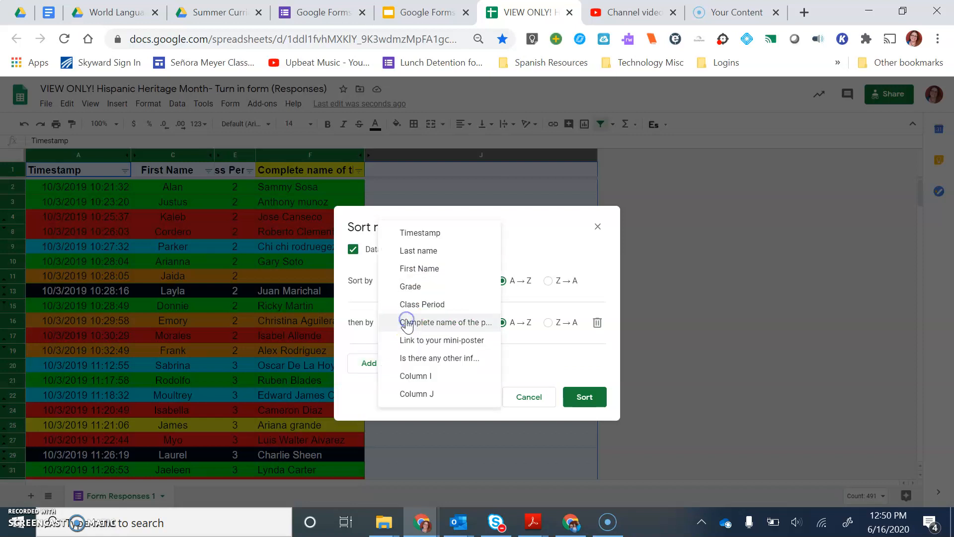
click(420, 250)
click(403, 367)
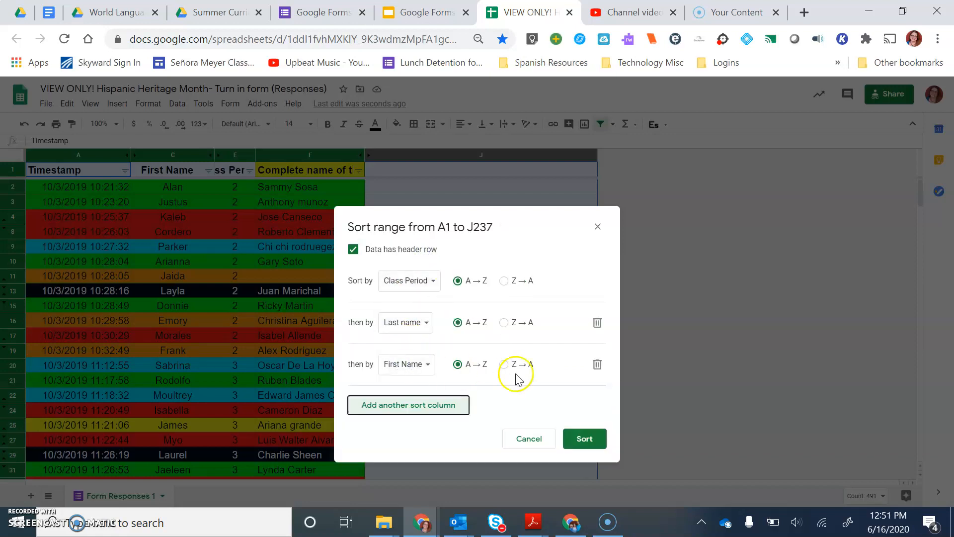
click(591, 444)
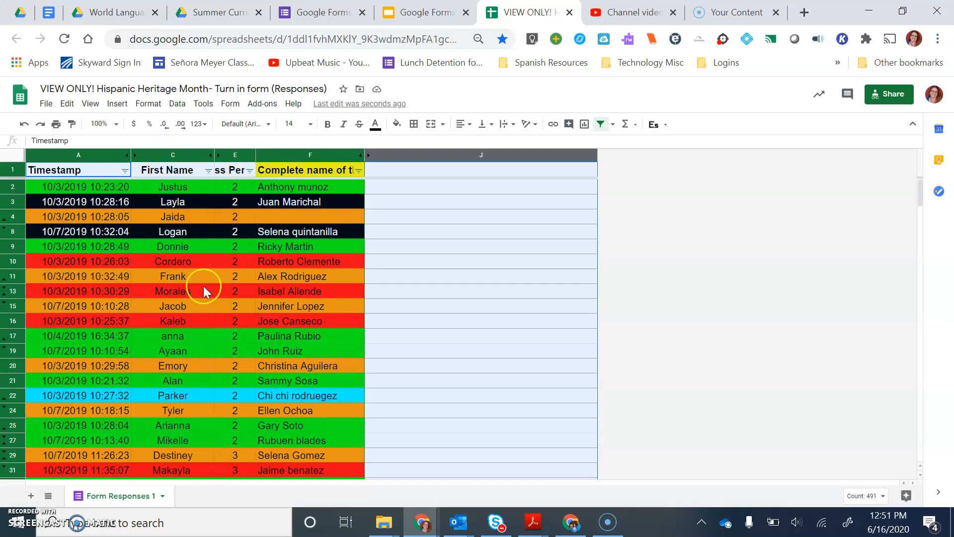
scroll(199, 354, down, 2)
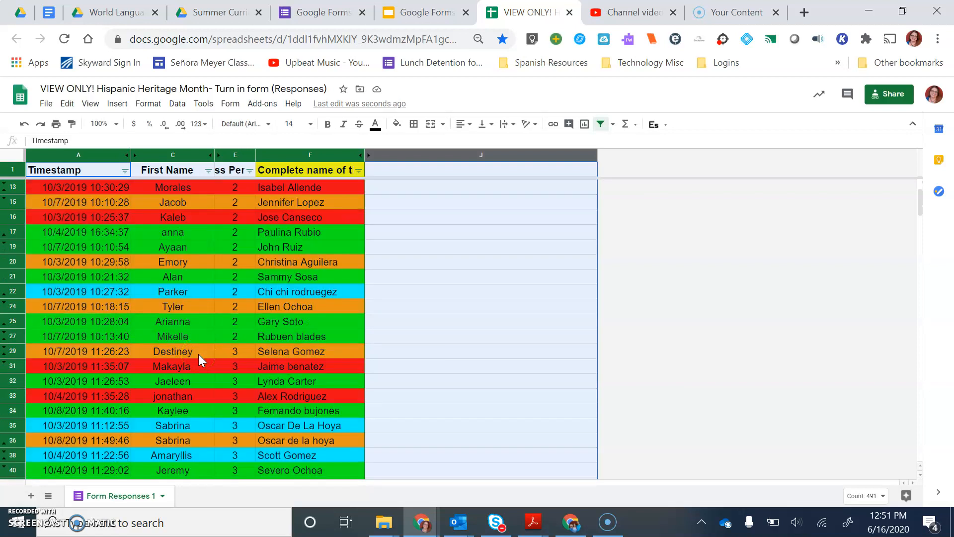
scroll(198, 354, up, 1)
scroll(198, 358, down, 3)
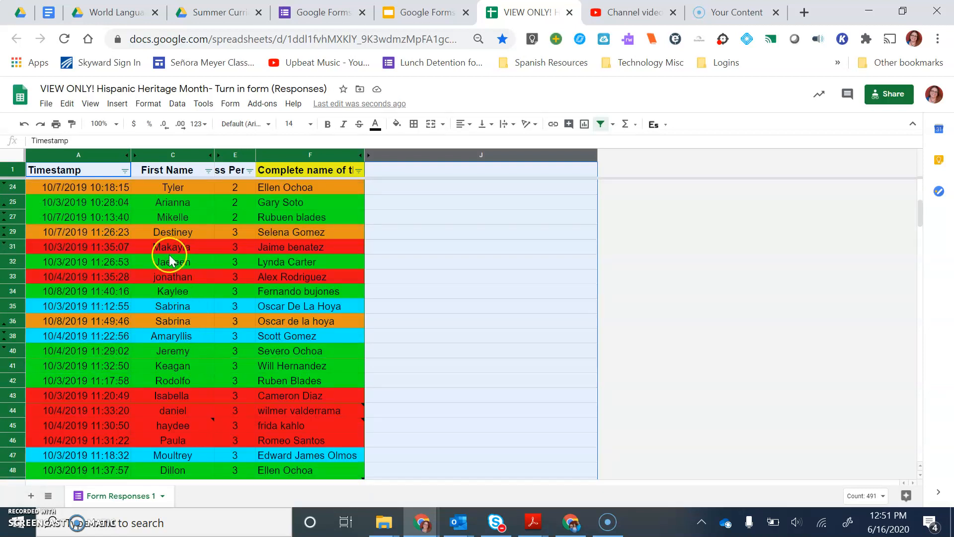
scroll(182, 279, down, 2)
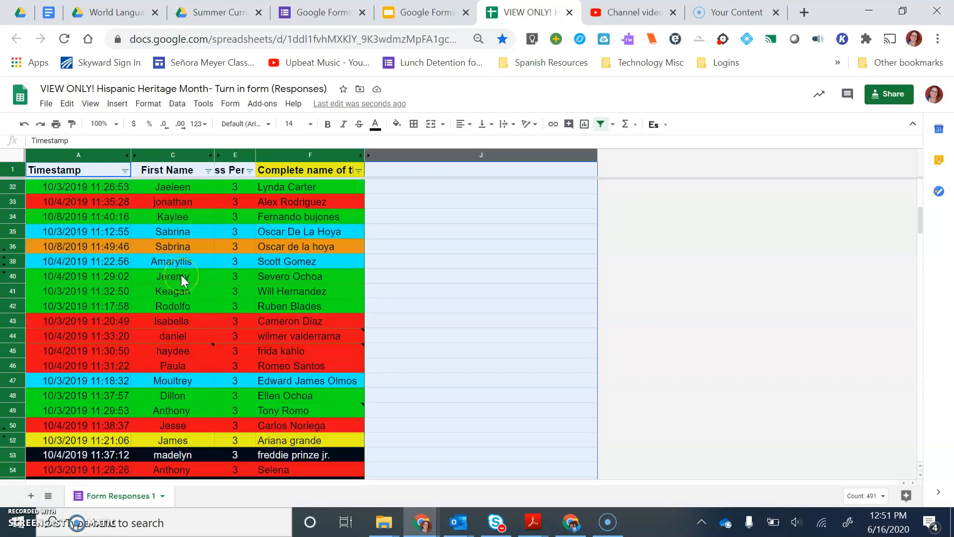
scroll(182, 280, up, 4)
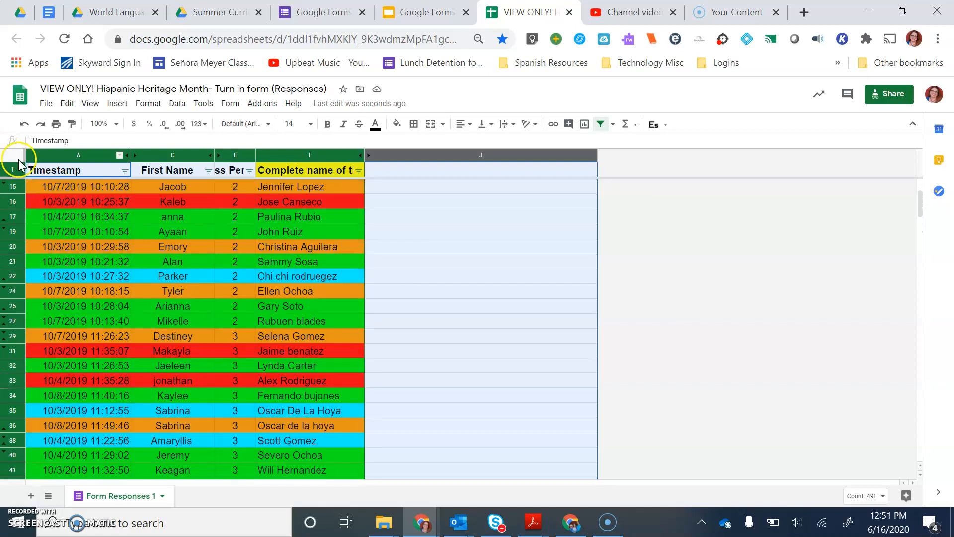
click(401, 234)
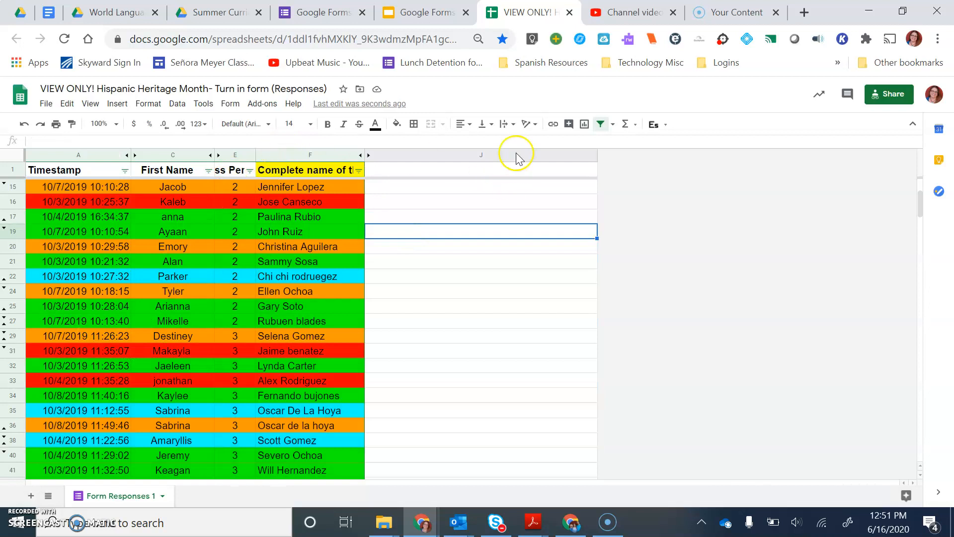
Step: Insert a chart of the complete names in column F, using the data from F2 down without the header
click(295, 155)
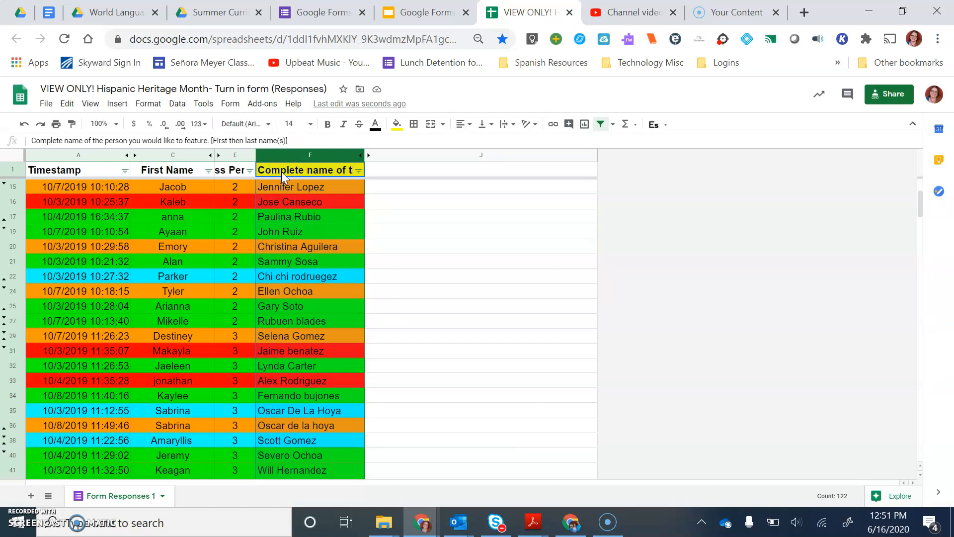
scroll(282, 172, up, 3)
click(298, 187)
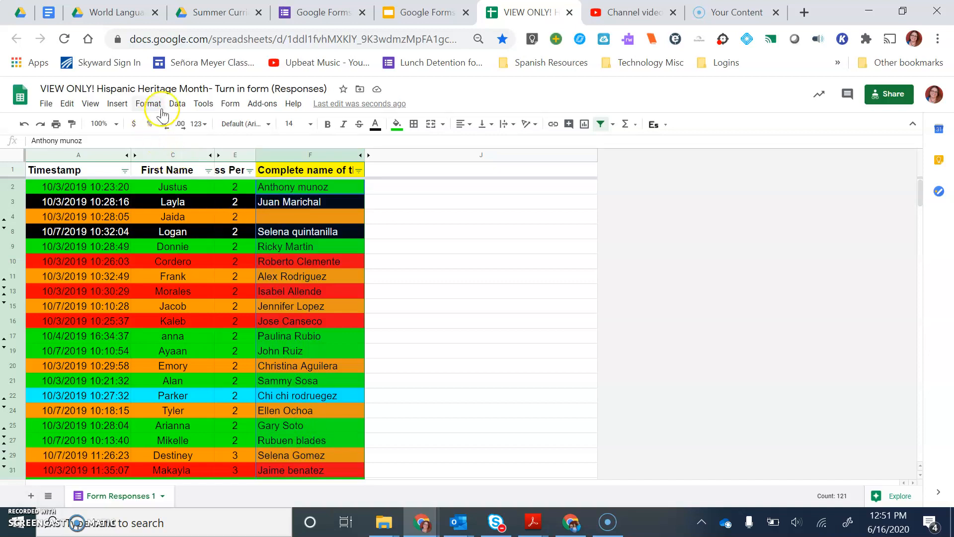
click(115, 105)
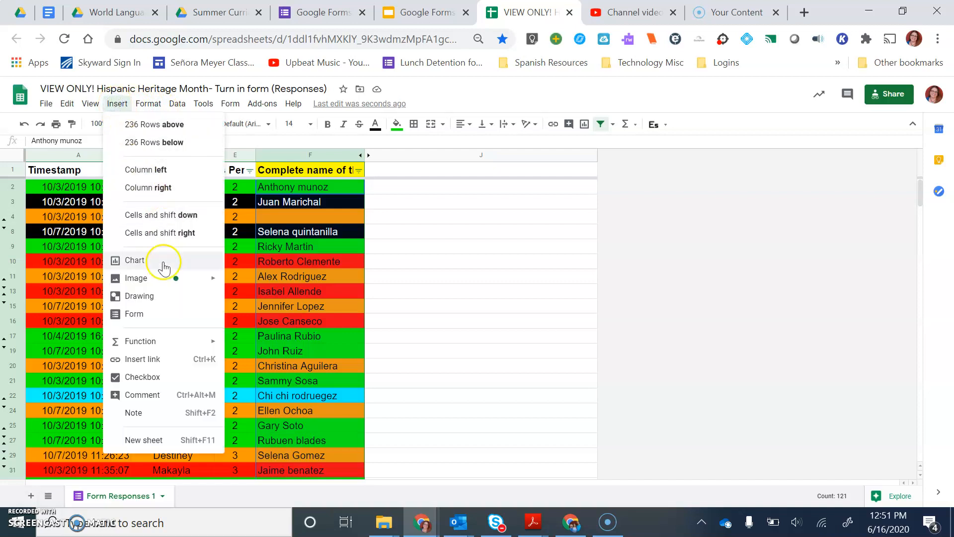
click(163, 261)
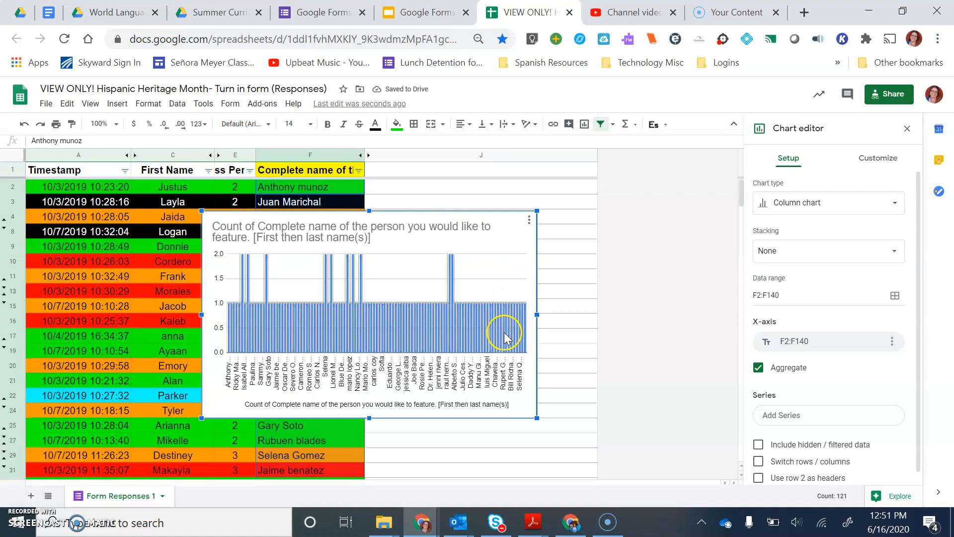
Step: Widen the chart past column J and change its type to a pie chart
drag(537, 313, 669, 316)
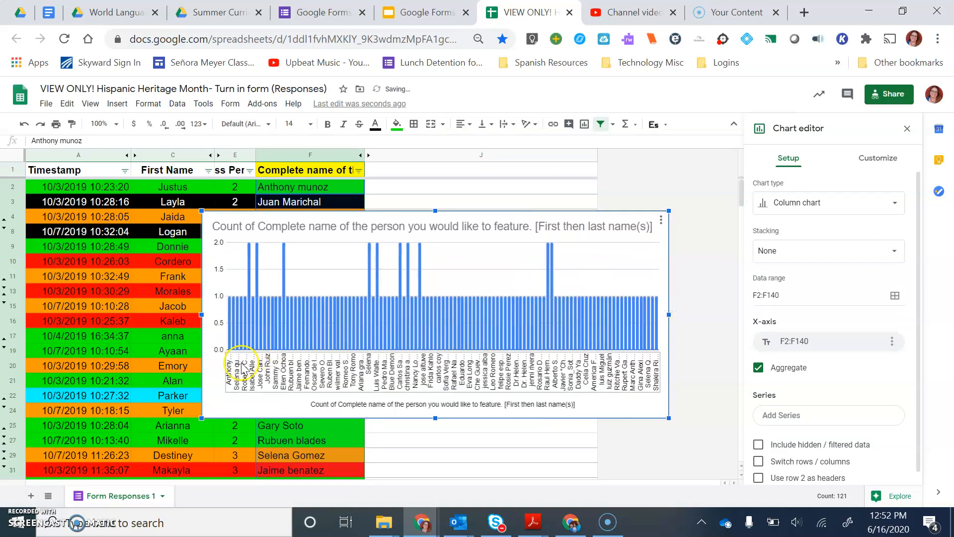
click(786, 207)
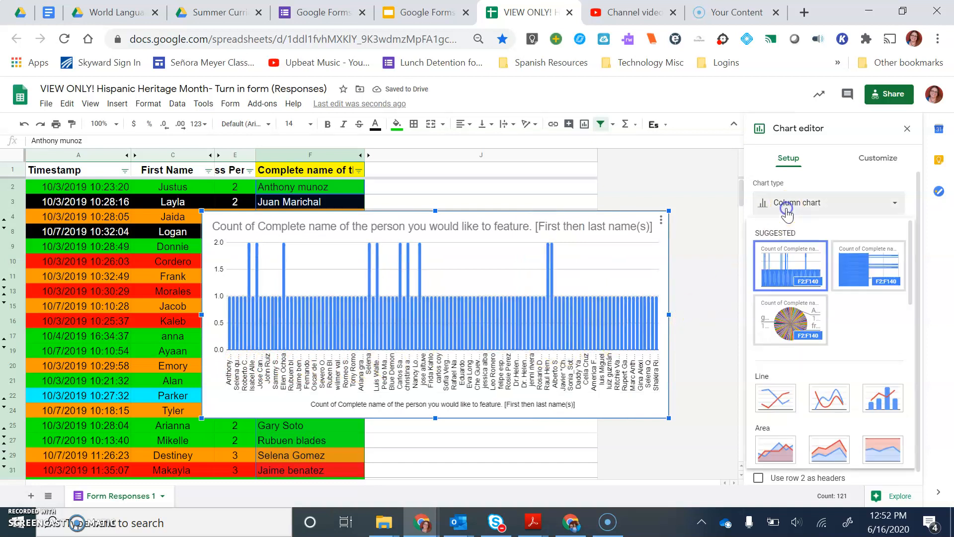
click(788, 321)
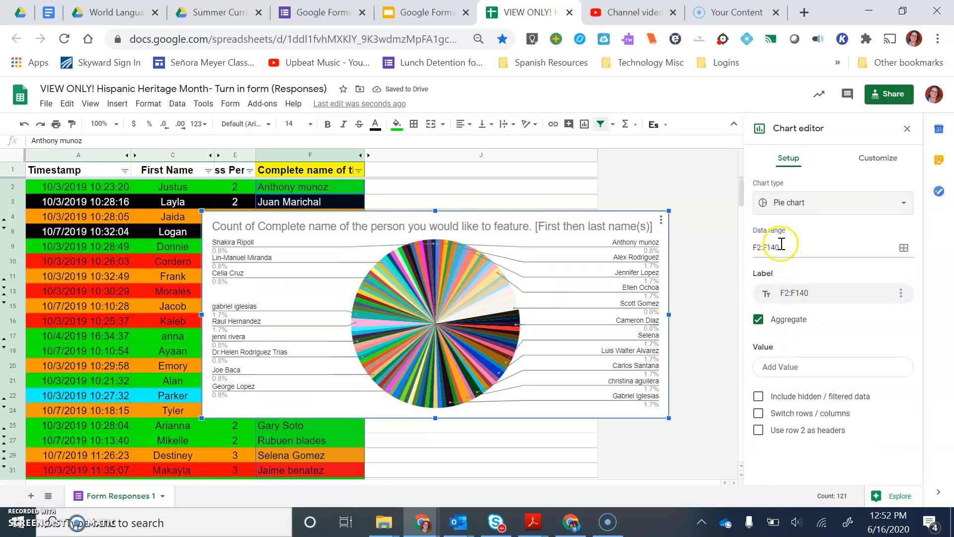
Step: Try including the hidden and filtered data in the pie chart
click(757, 397)
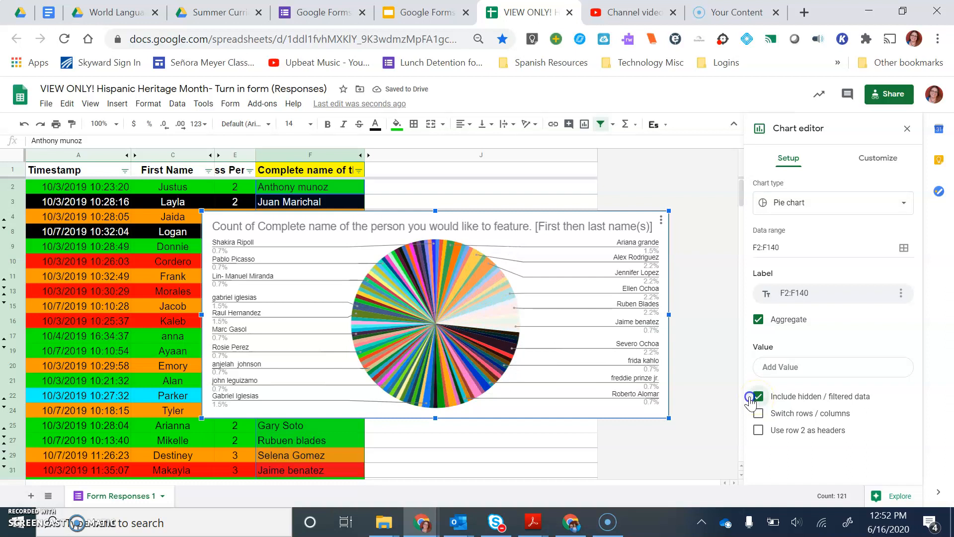
click(750, 401)
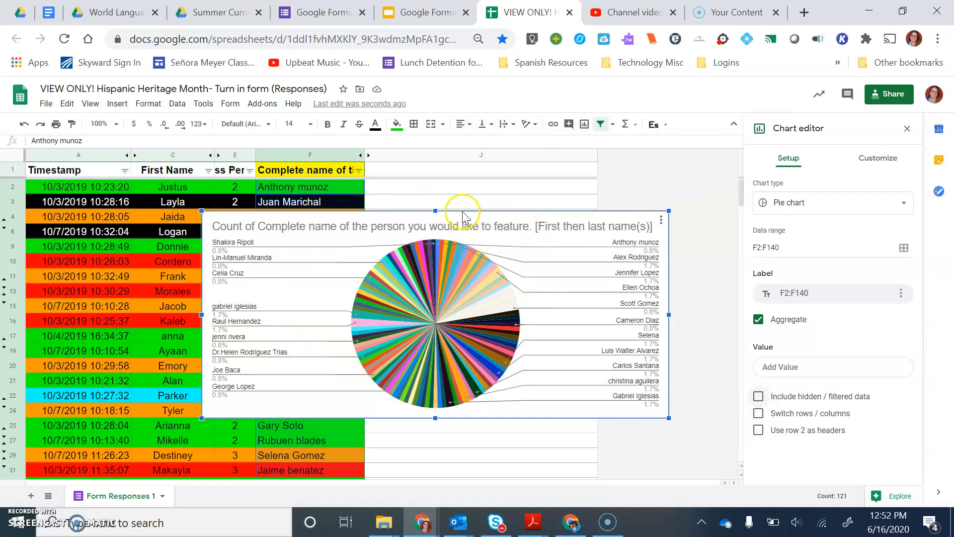
right_click(554, 258)
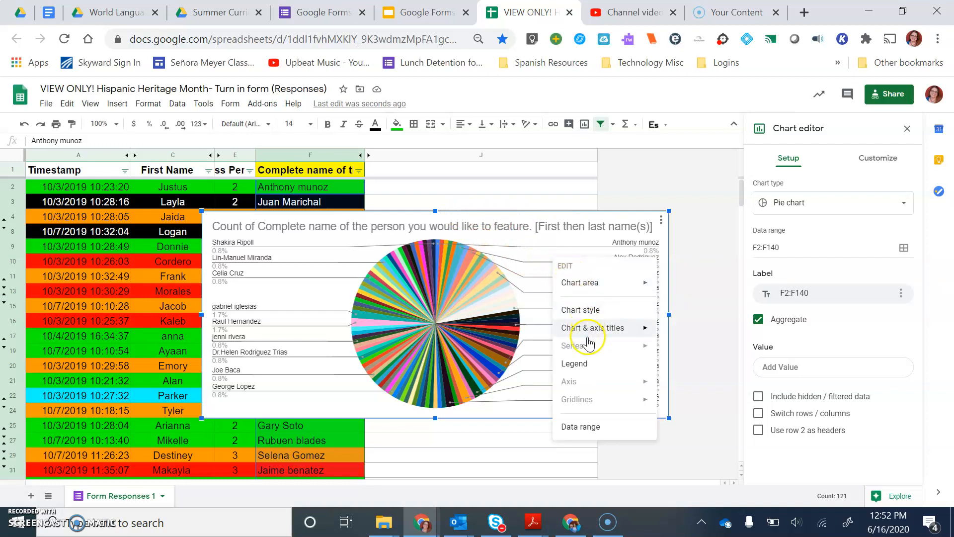
click(525, 236)
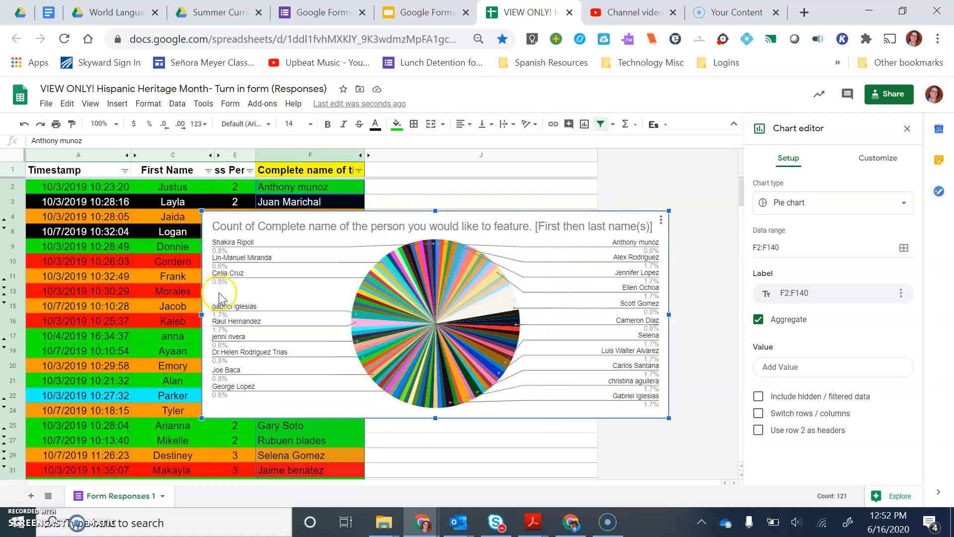
Step: Copy the pie chart and paste it onto the "Sort the Responses" slide in Google Slides, linked to the spreadsheet
key(ctrl+c)
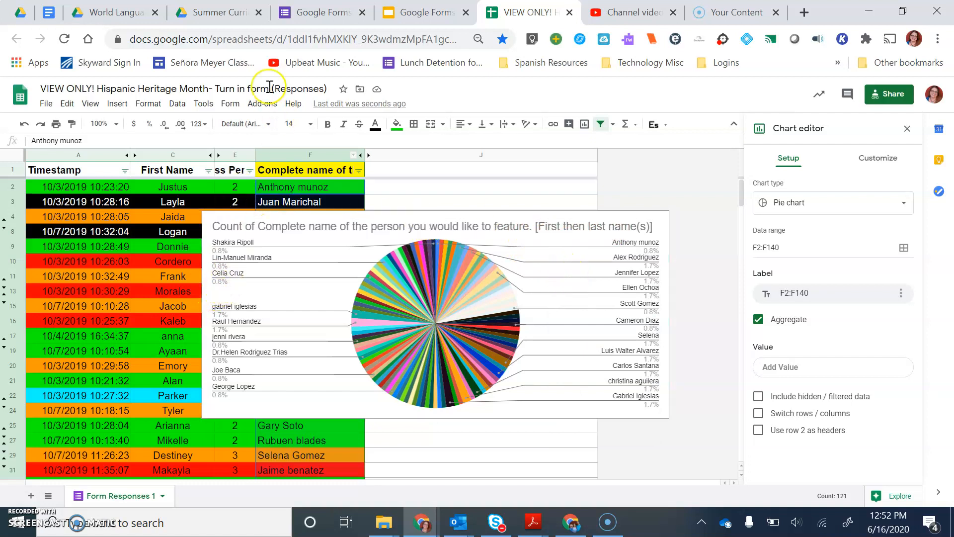
click(404, 16)
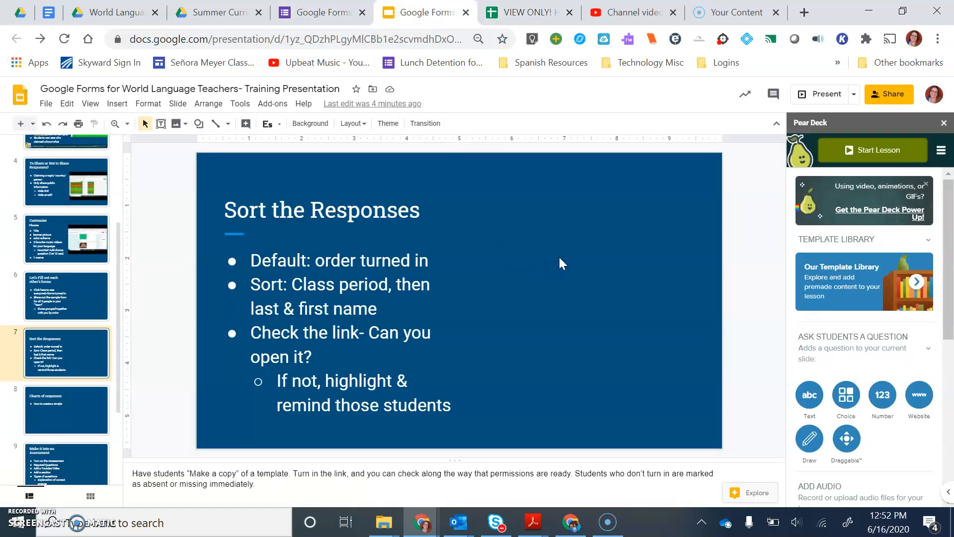
key(ctrl+v)
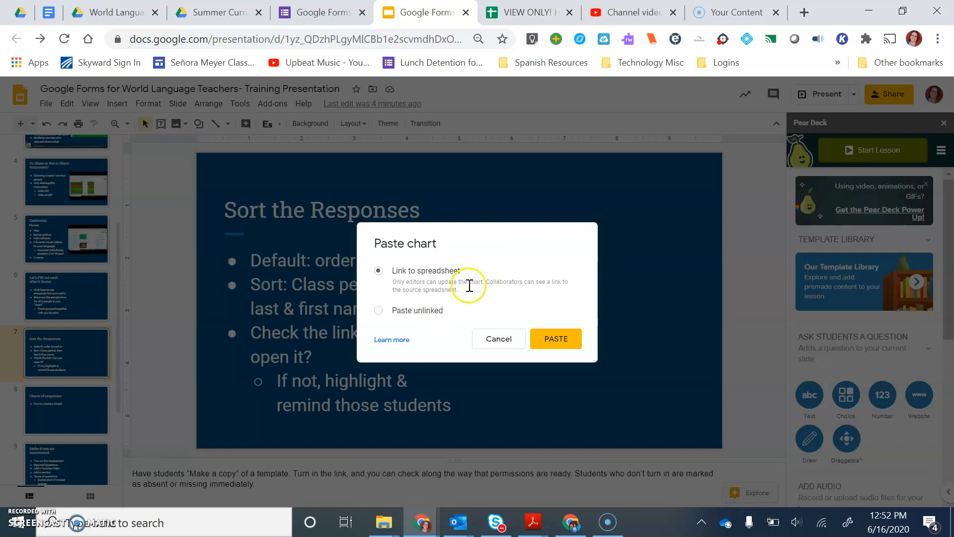
click(550, 343)
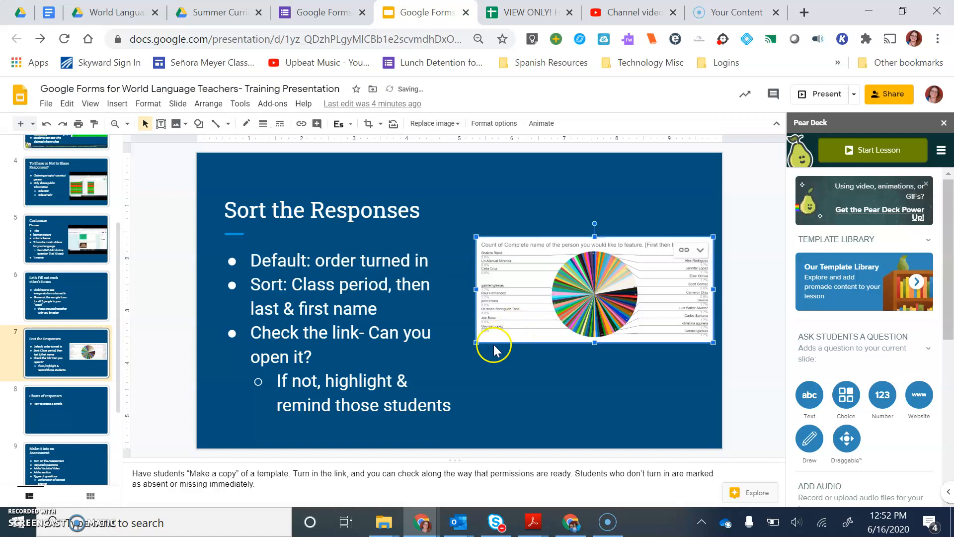
Step: Enlarge the pasted chart and narrow it so that it fits beside the slide's bullet text
drag(476, 342, 549, 411)
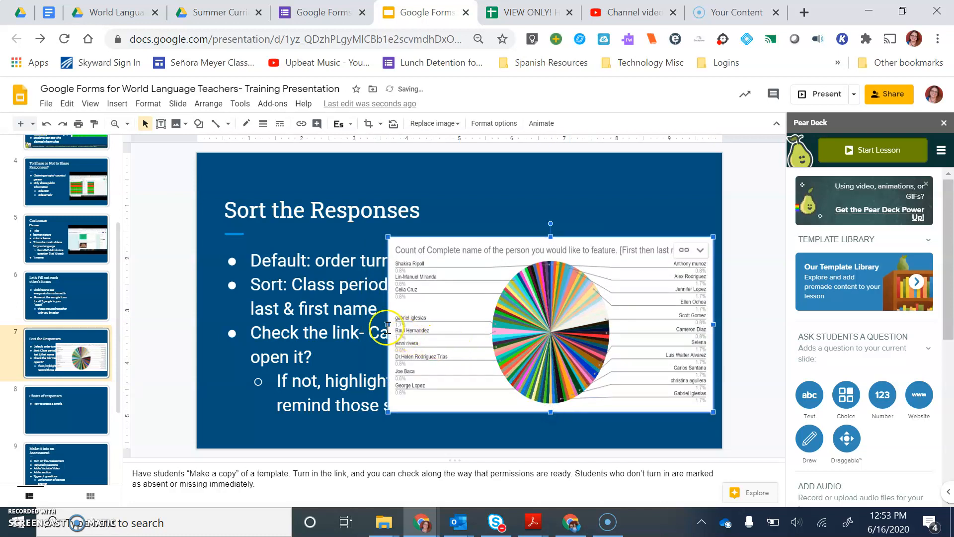
drag(387, 326, 467, 326)
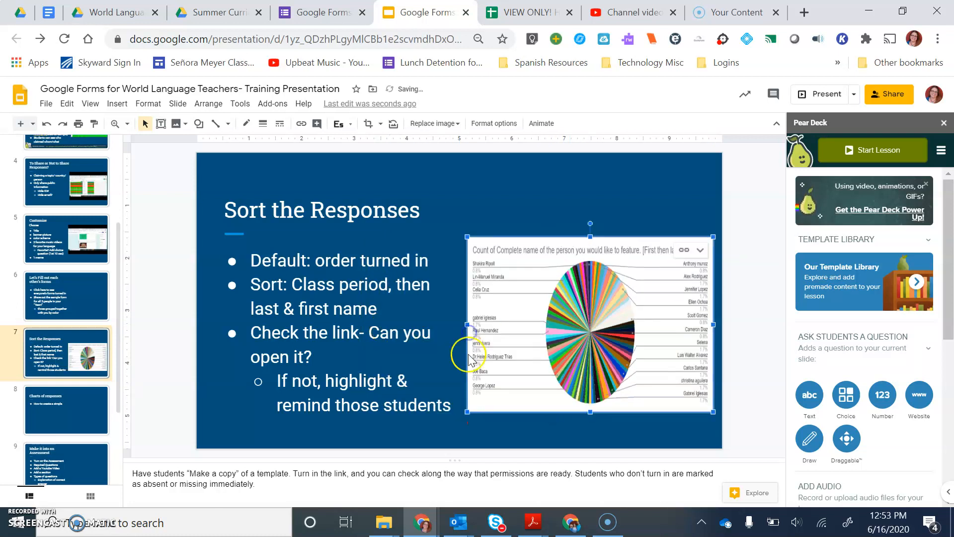
click(516, 204)
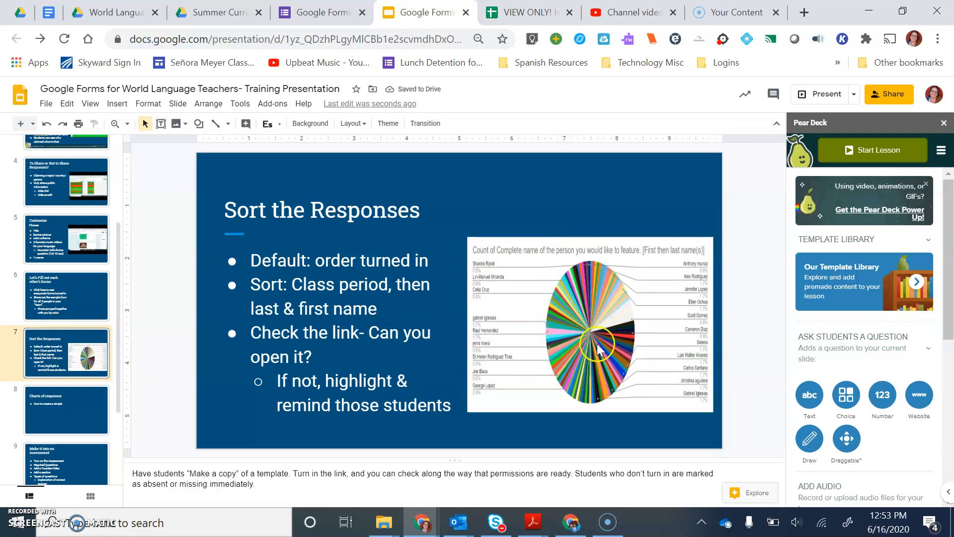
Step: Open the source spreadsheet of the linked chart on the slide
click(367, 245)
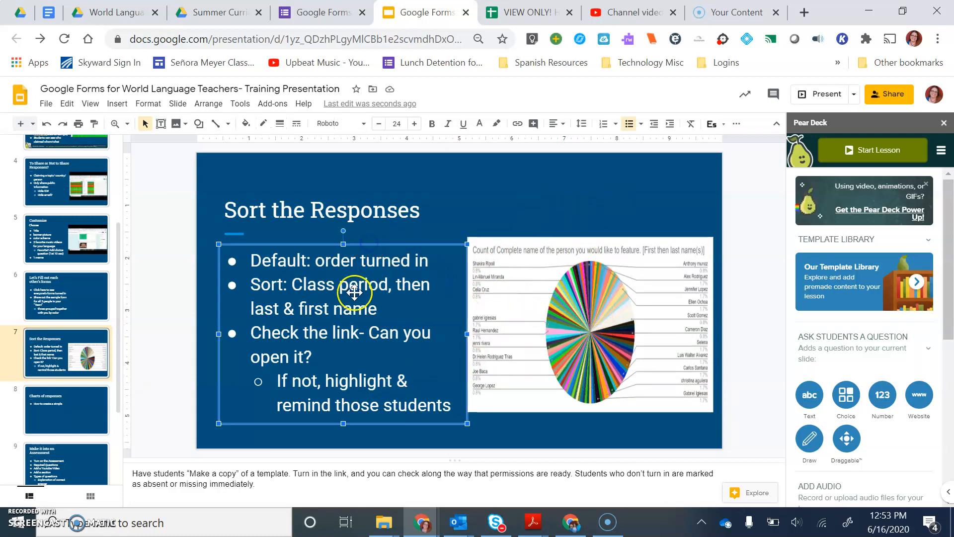
click(568, 262)
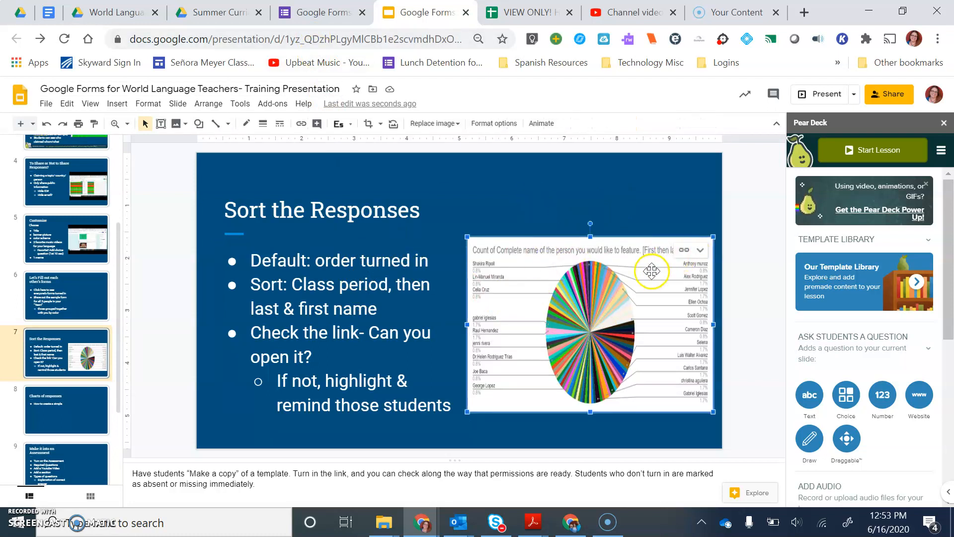
click(699, 251)
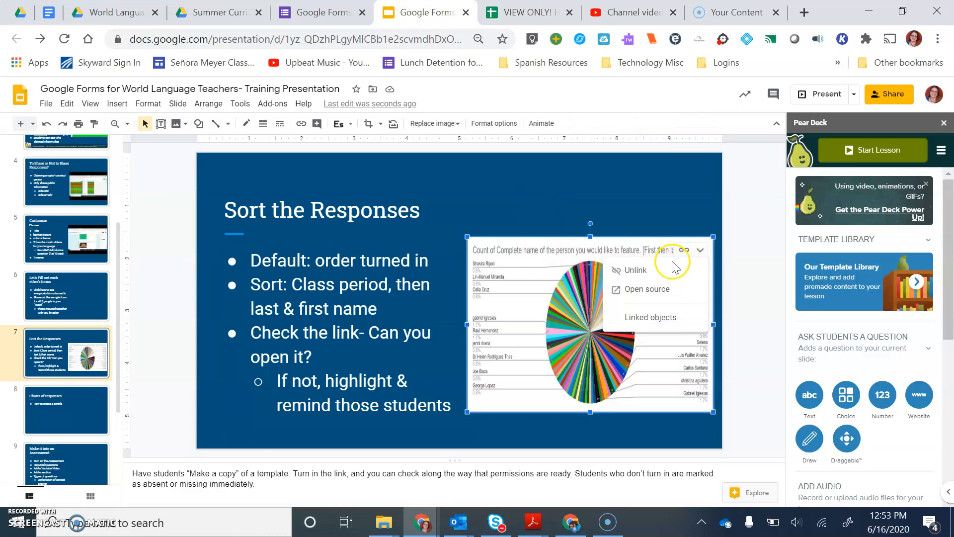
click(669, 293)
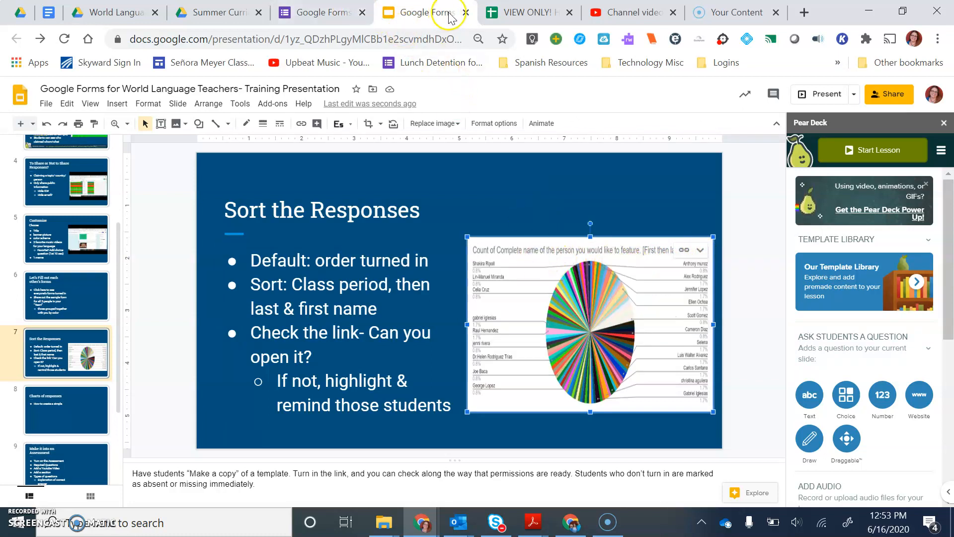
Step: Switch back to the responses spreadsheet, narrow the pie chart to clear column F, and close its editor
click(512, 10)
click(323, 253)
drag(206, 325, 390, 350)
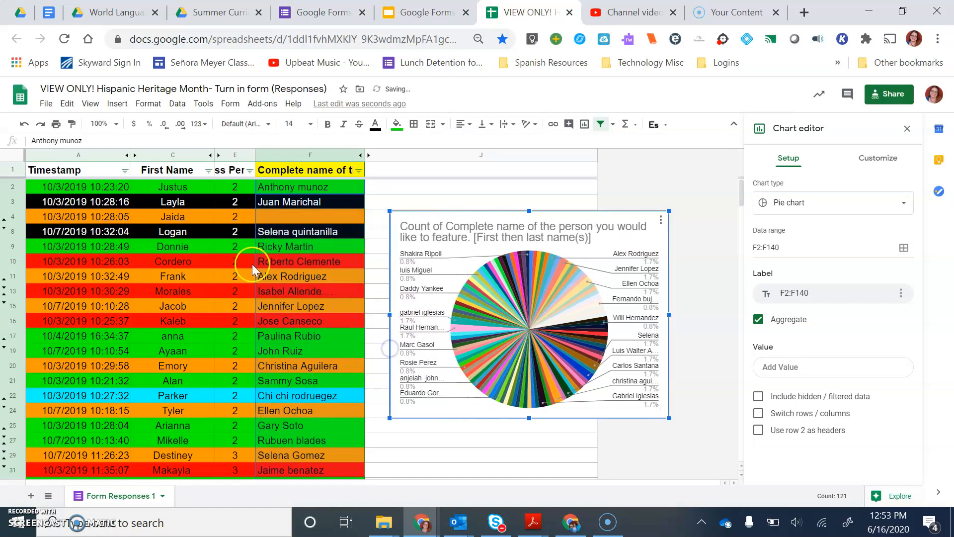
click(234, 260)
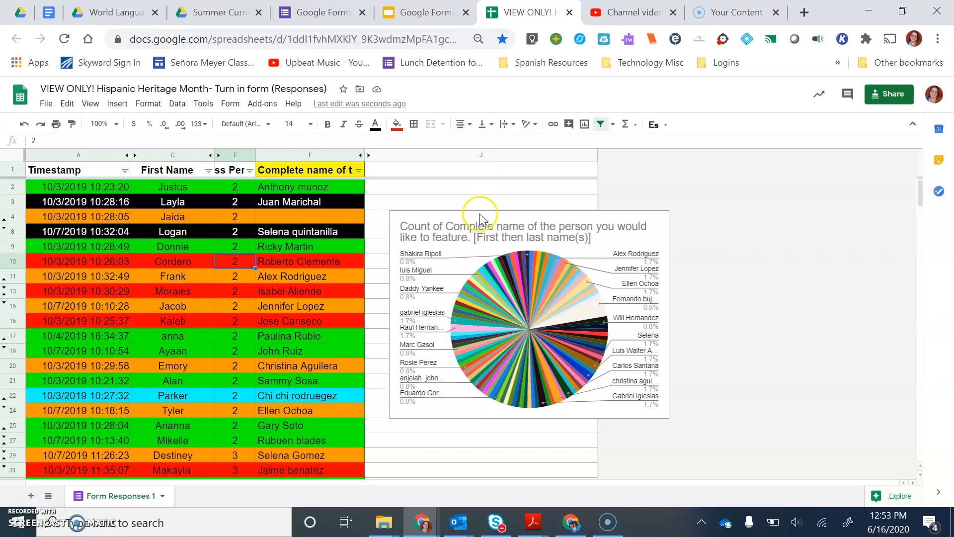
Step: Copy the spreadsheet's sharing link and review who can be given access through it, keeping "Anyone with the link"
click(895, 98)
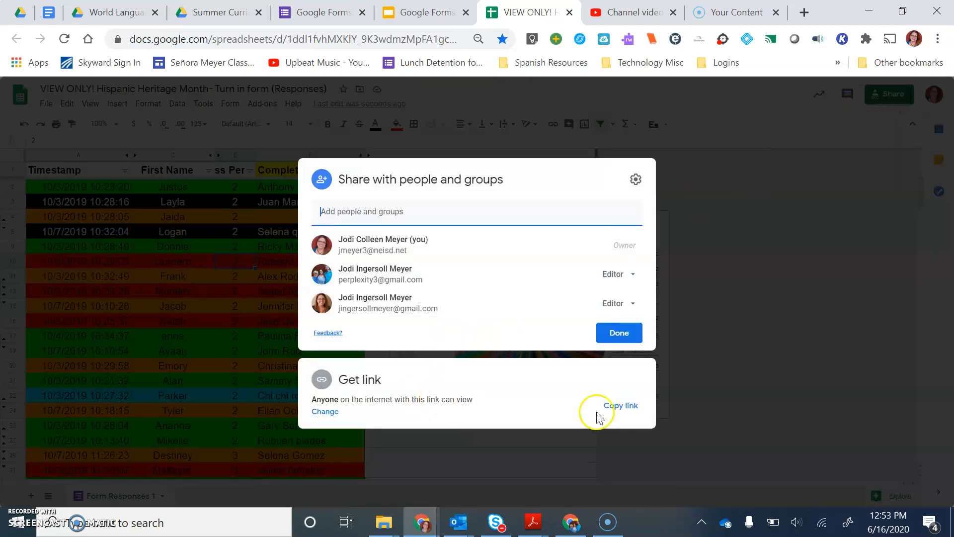
click(618, 407)
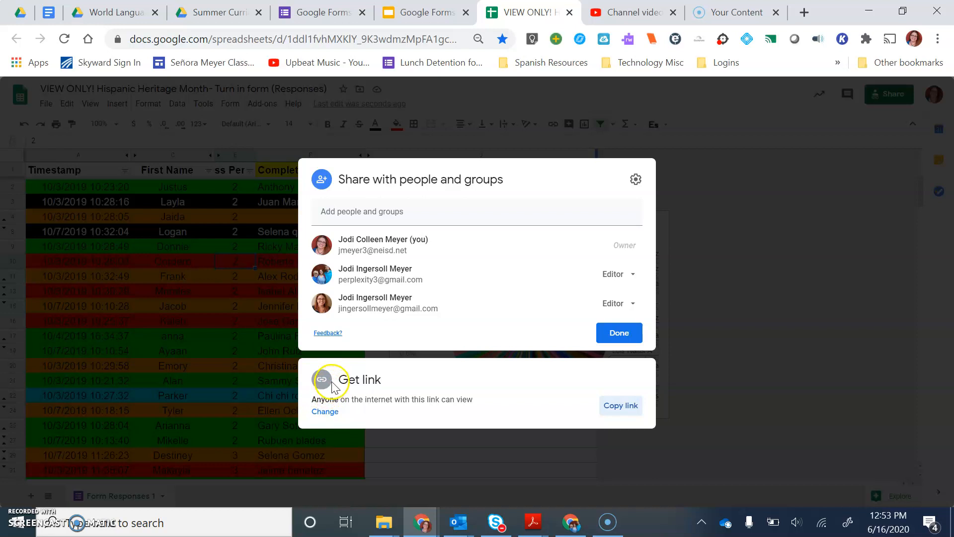
click(329, 414)
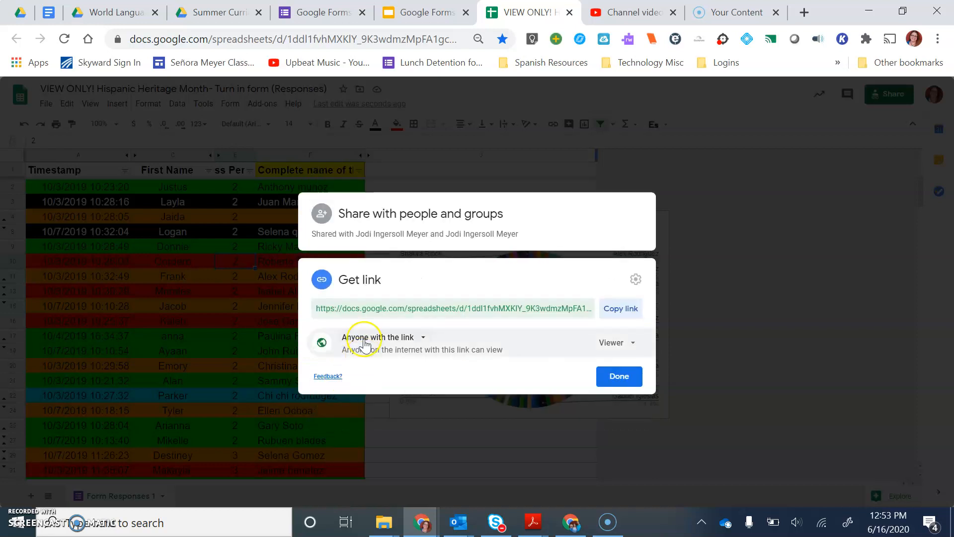
click(366, 338)
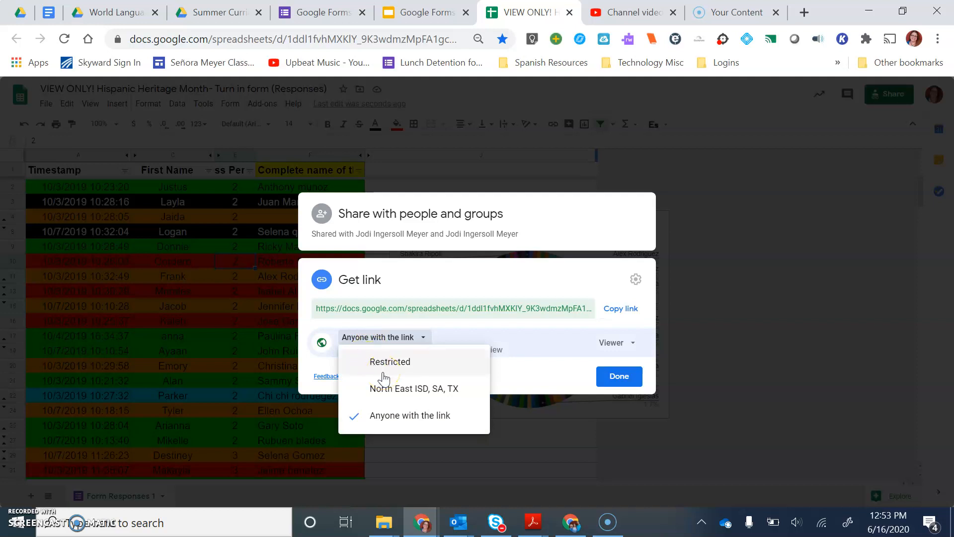
click(378, 395)
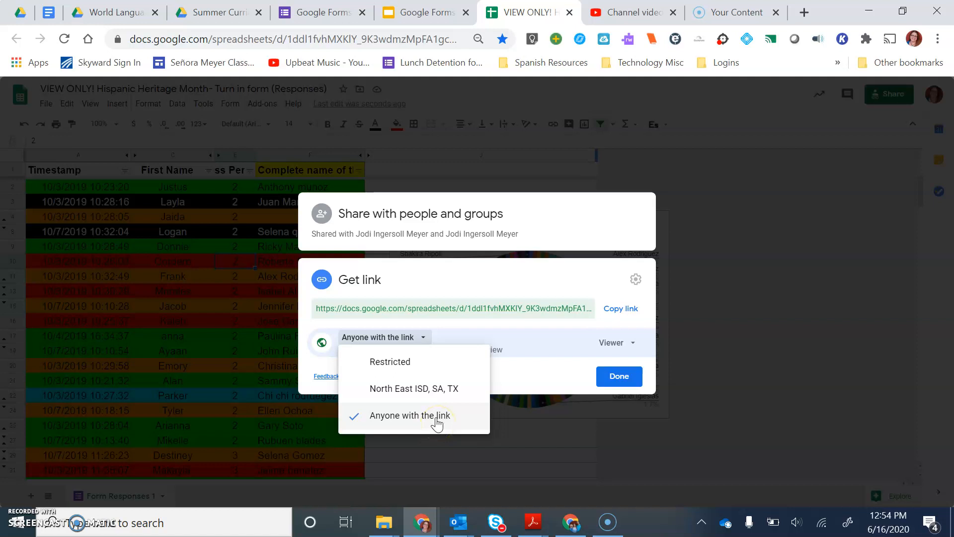
click(479, 426)
click(530, 425)
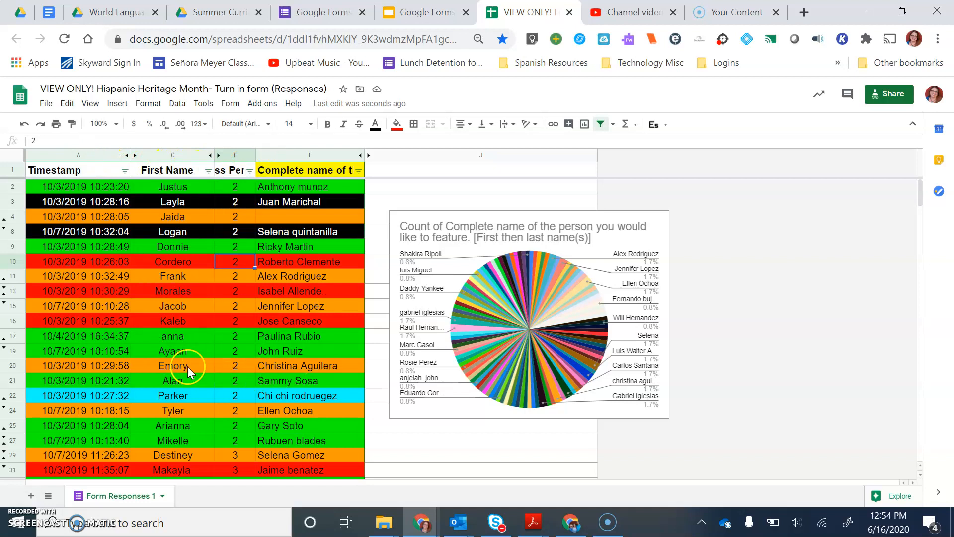
Step: Add a blank second sheet to the spreadsheet and return to the Form Responses 1 sheet
click(16, 518)
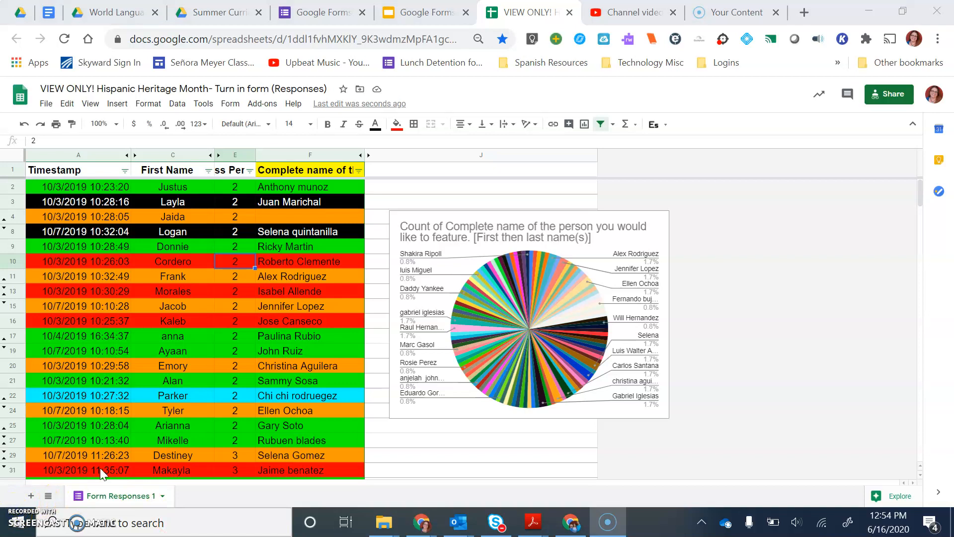
click(32, 496)
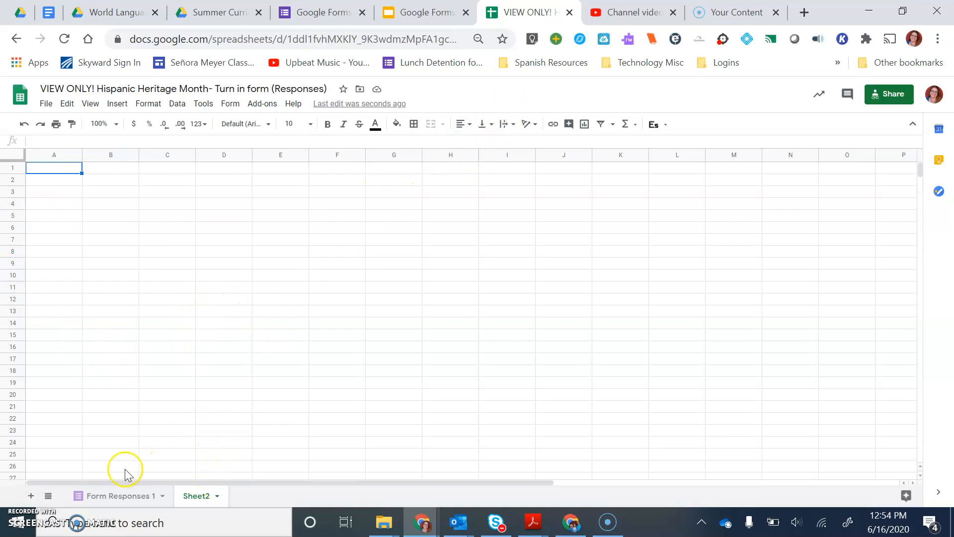
click(106, 497)
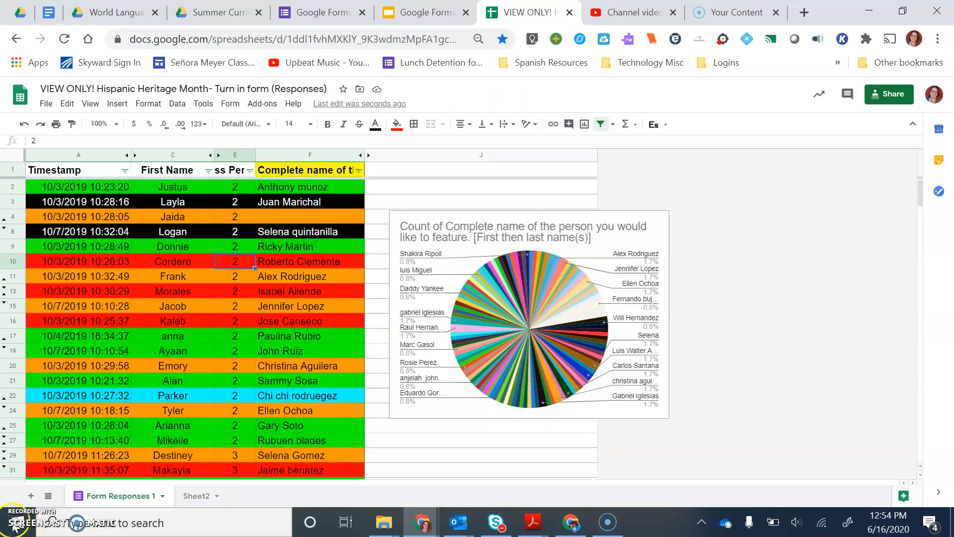